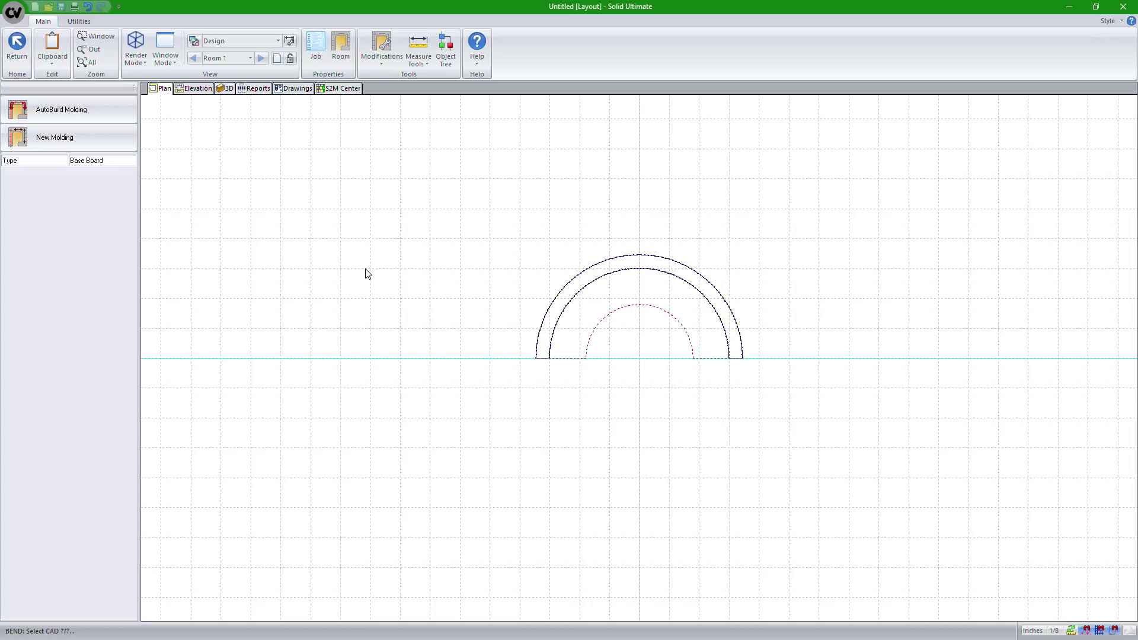
Set the molding type to Crown
click(132, 159)
click(132, 159)
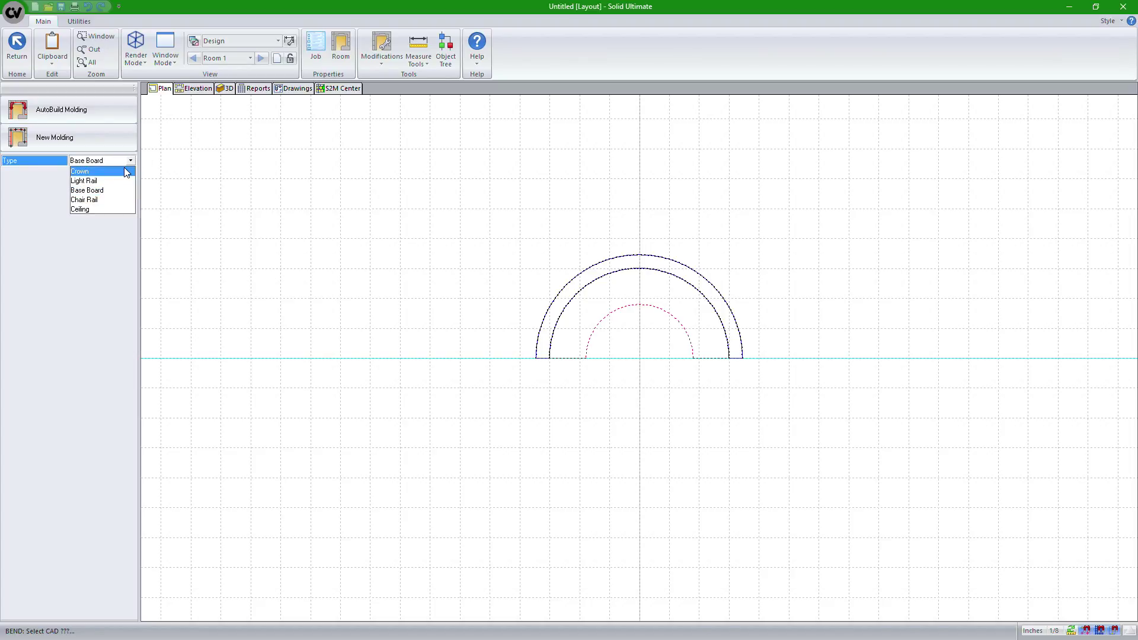
click(131, 171)
Draw a new molding path as a straight line across the wall, bent up into an arc
click(109, 140)
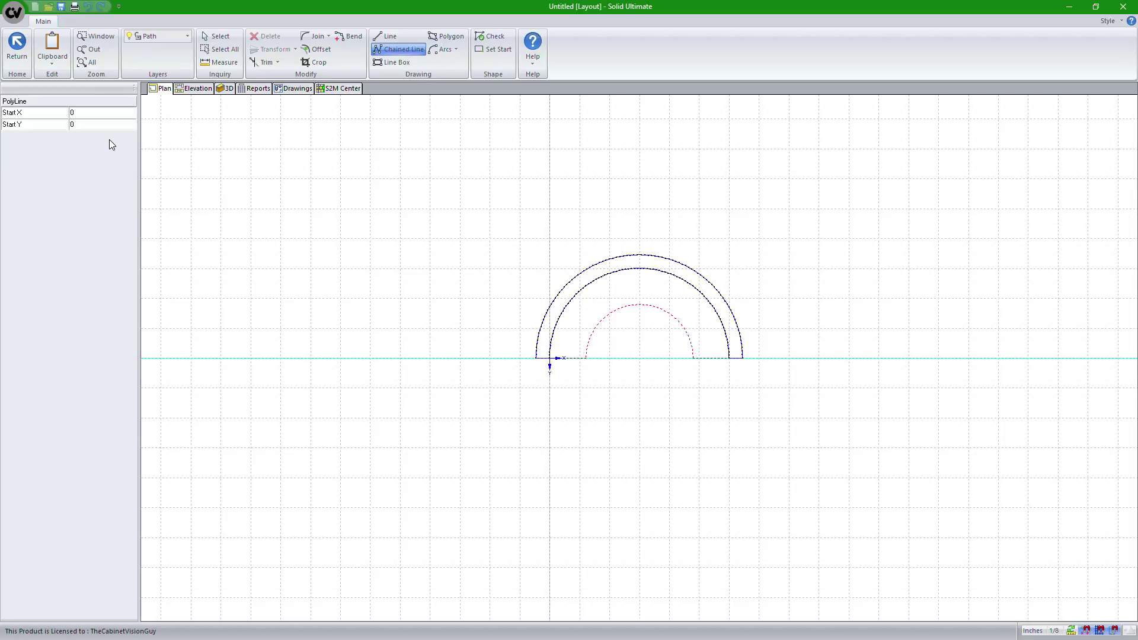
click(386, 35)
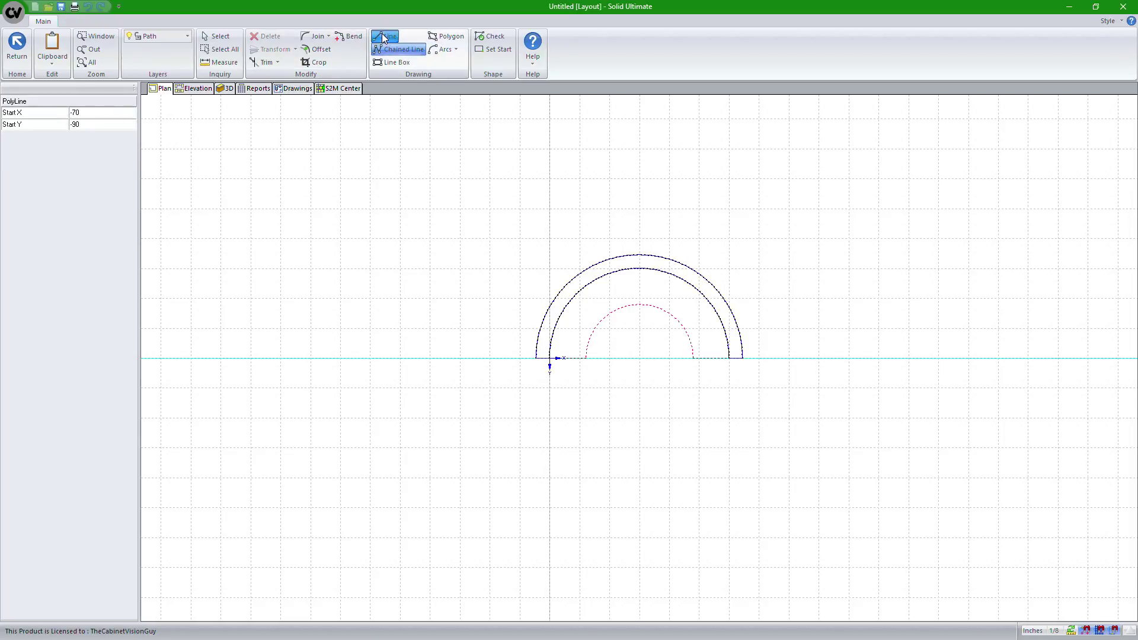
click(550, 358)
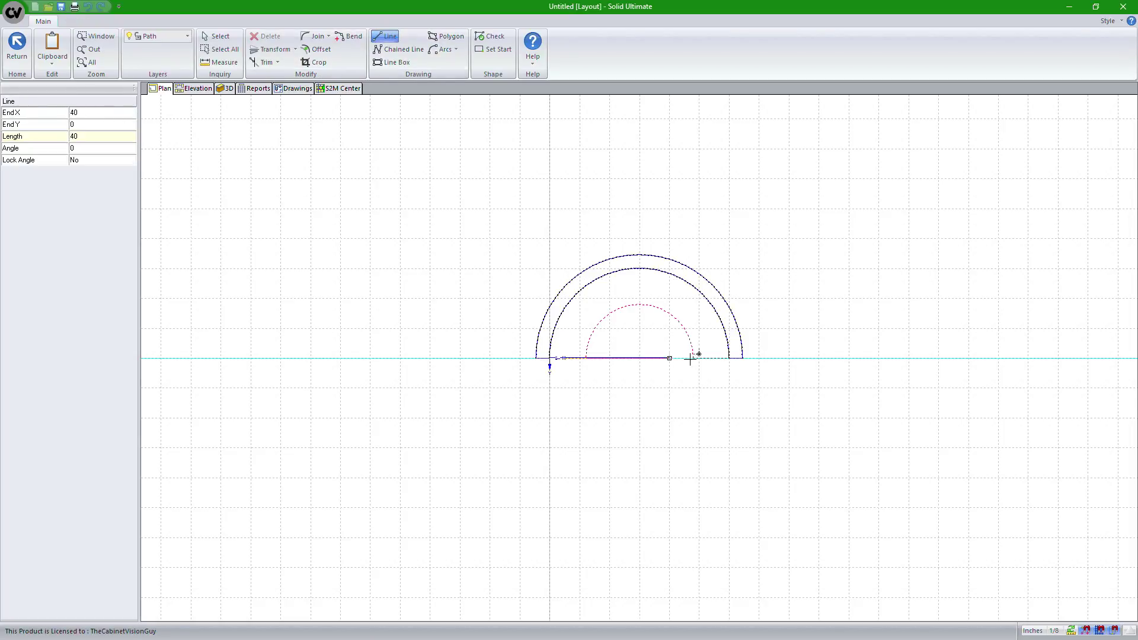
click(729, 358)
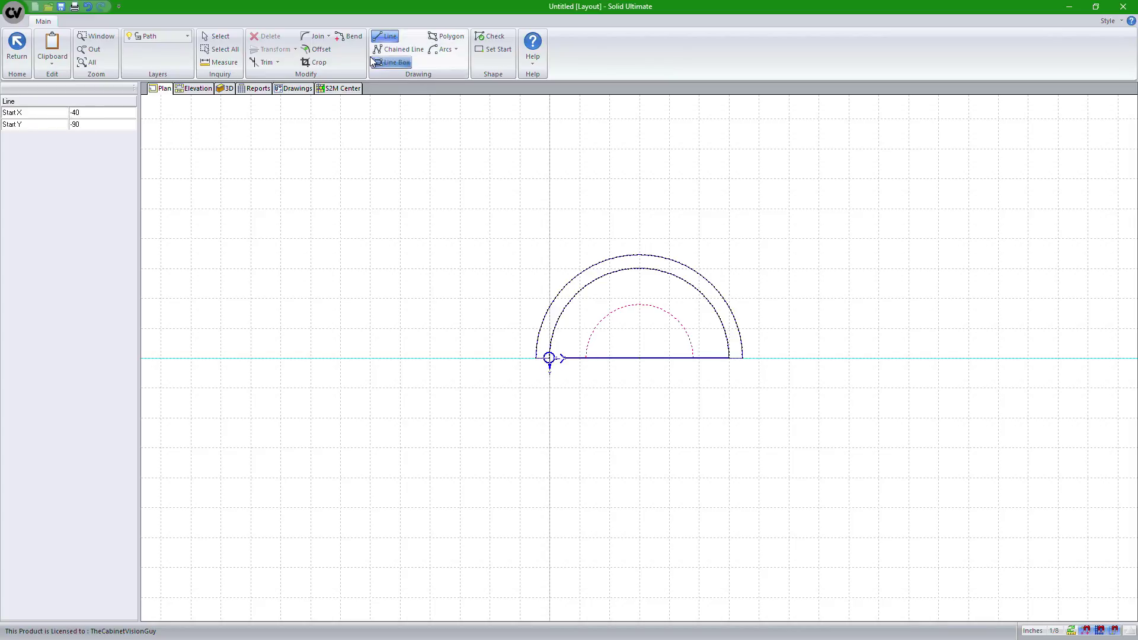
click(350, 37)
click(642, 359)
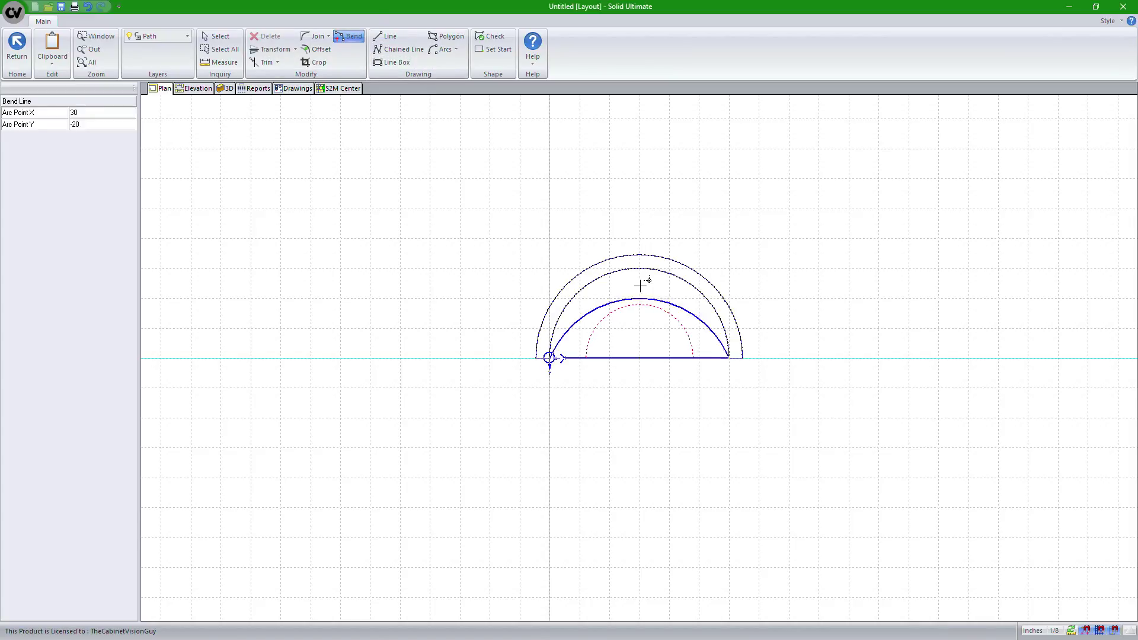
click(646, 267)
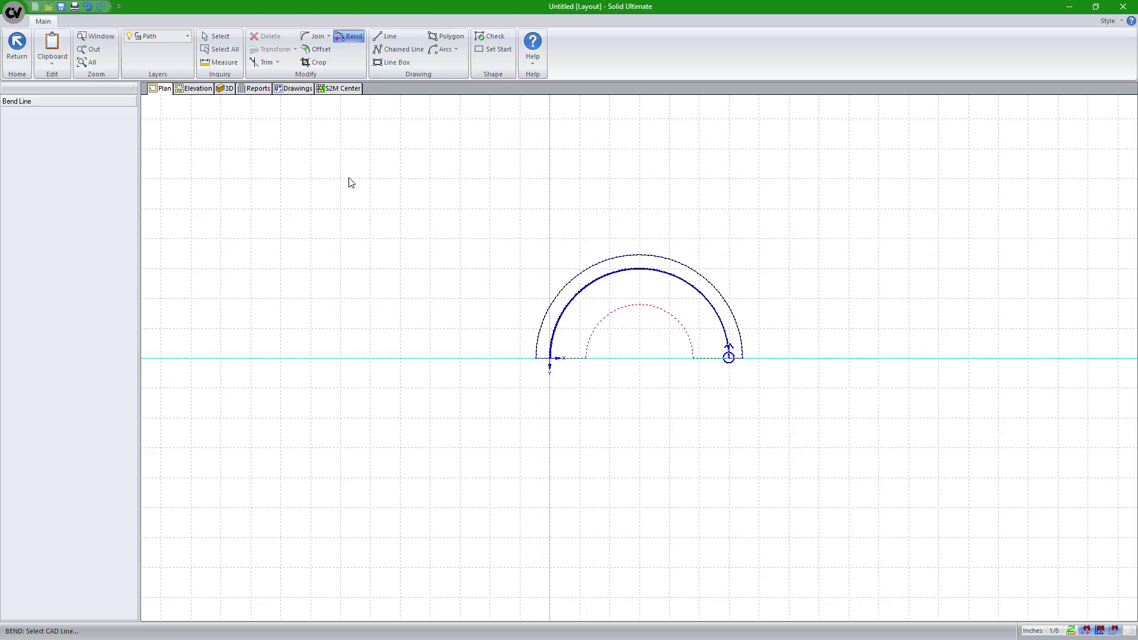
Save the crown molding shape and inspect it along the curved wall in 3D
click(7, 57)
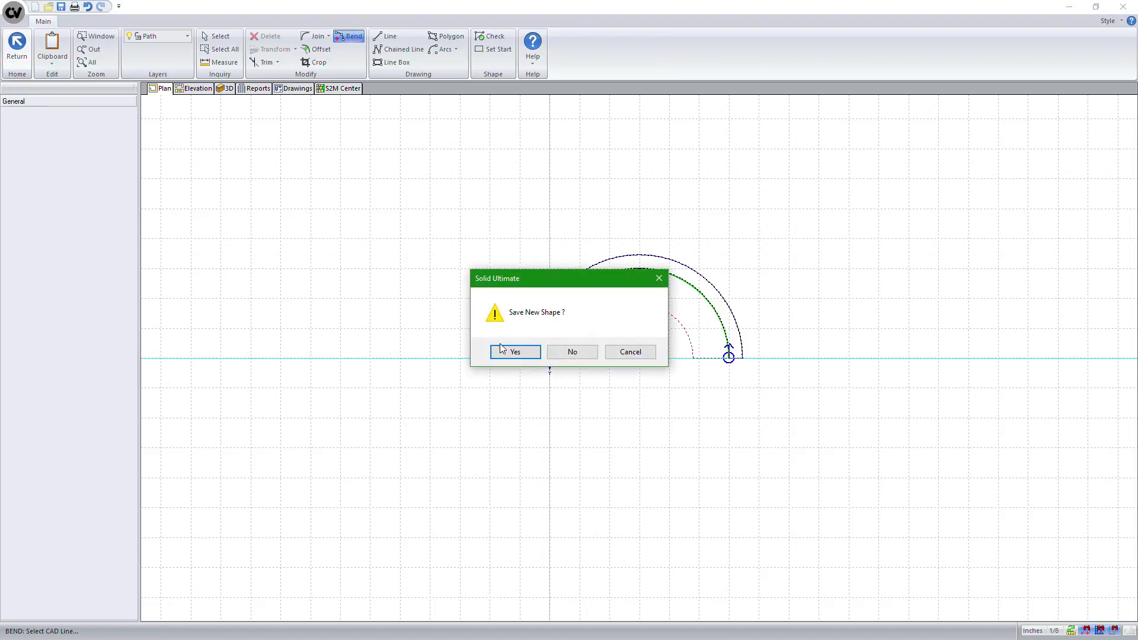
click(517, 353)
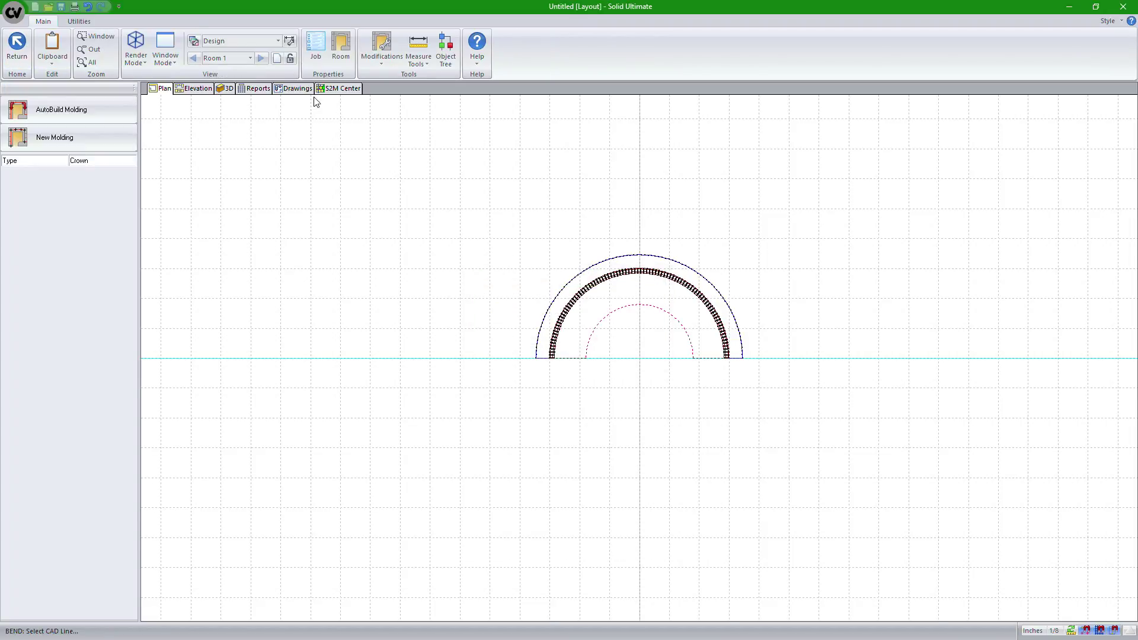
click(227, 88)
drag(482, 244, 596, 334)
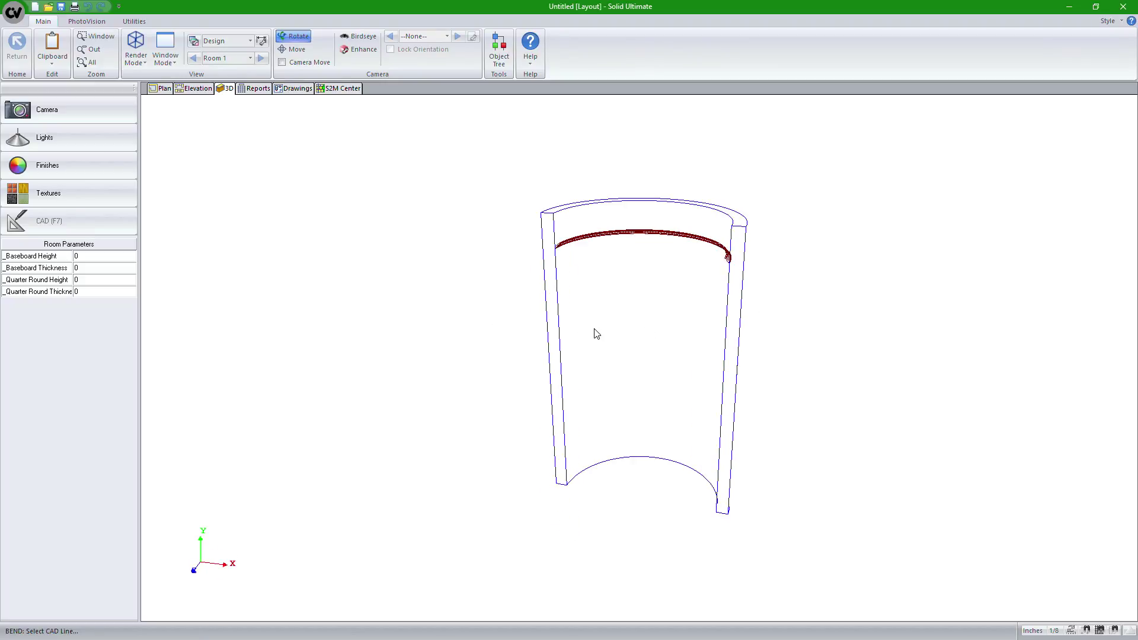
Back in plan view, set the molding type to Base Board
click(166, 89)
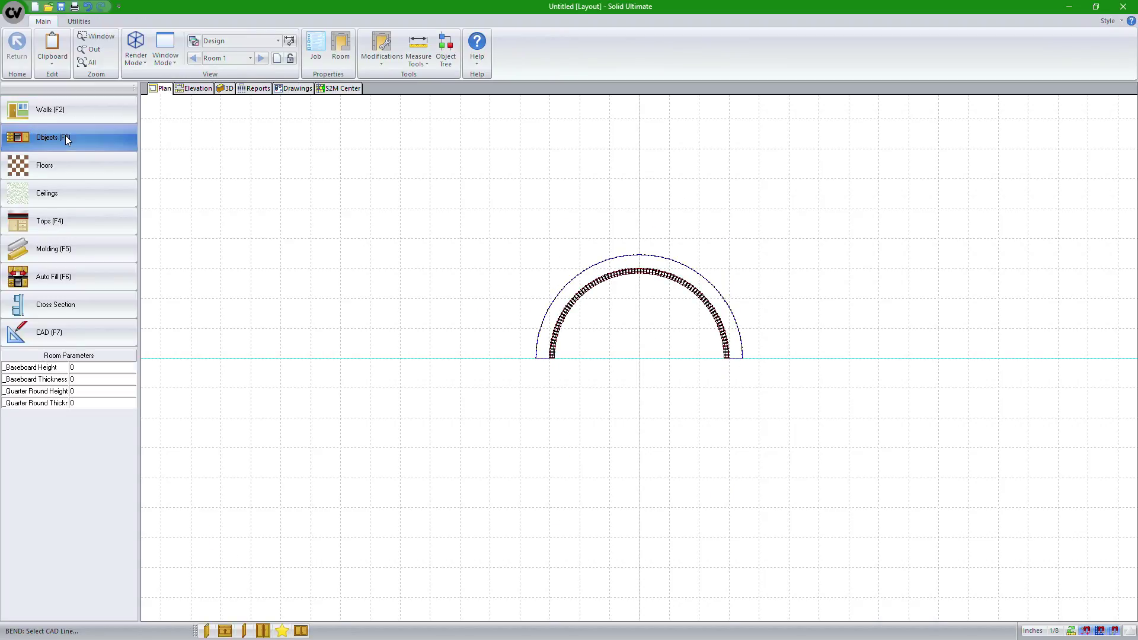
click(87, 250)
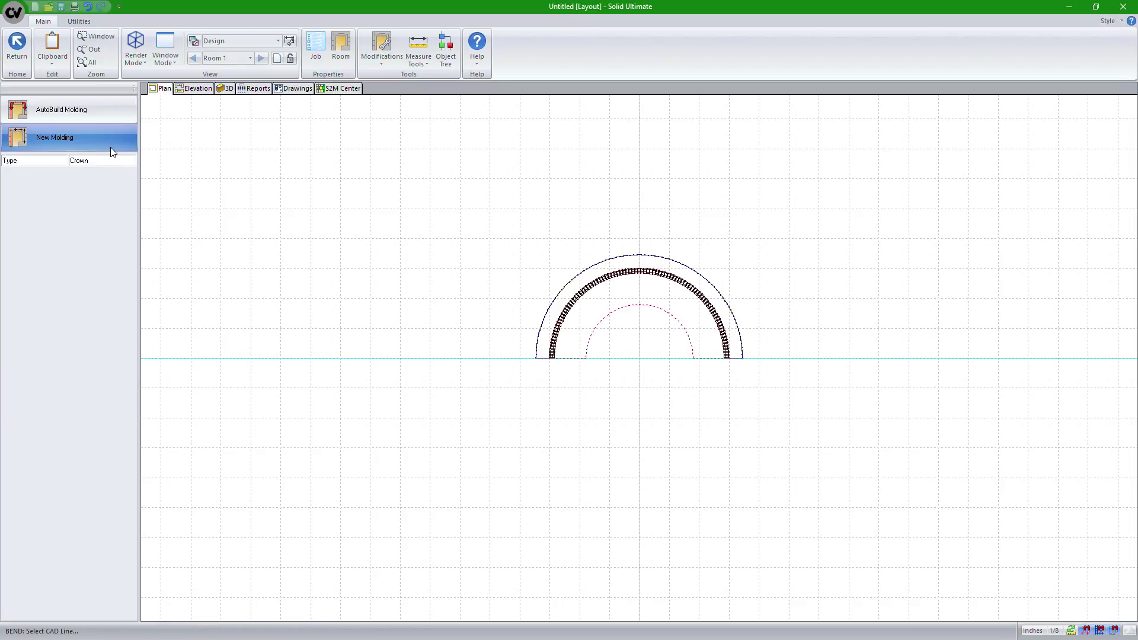
click(118, 160)
click(131, 160)
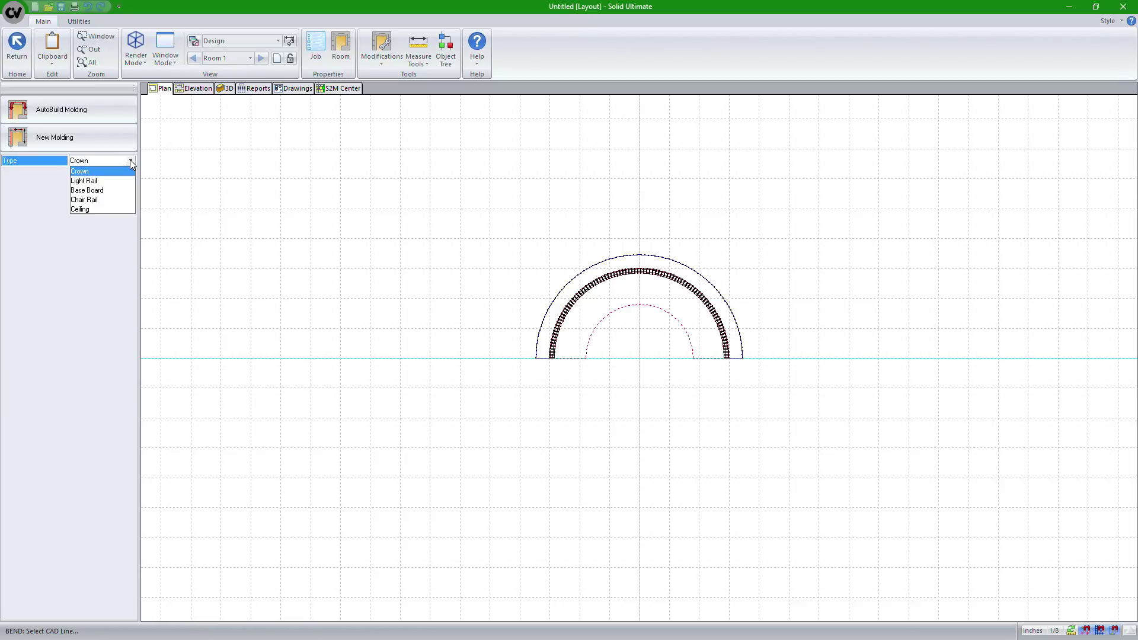
click(120, 189)
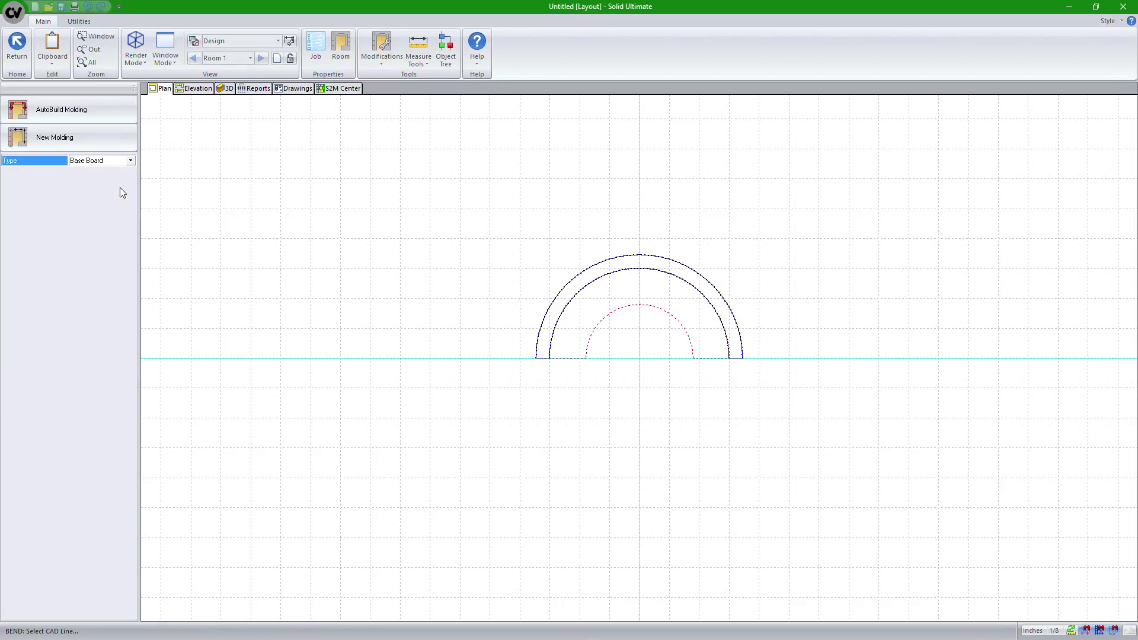
Draw the molding path as a centre-radius semicircle from the wall's left end to its right end
click(111, 148)
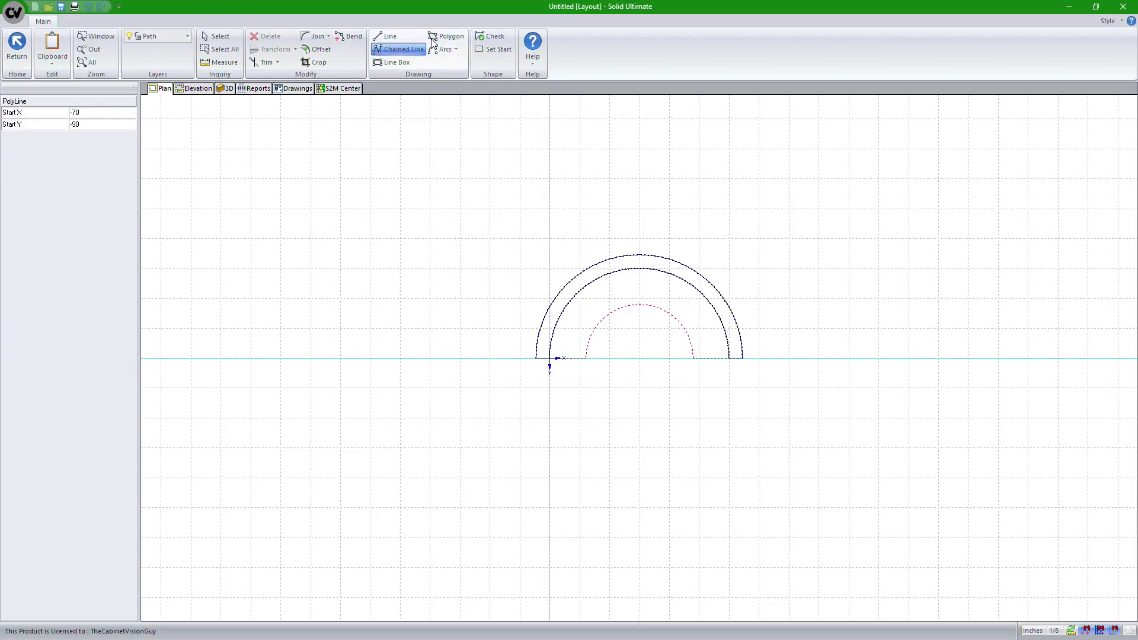
click(456, 50)
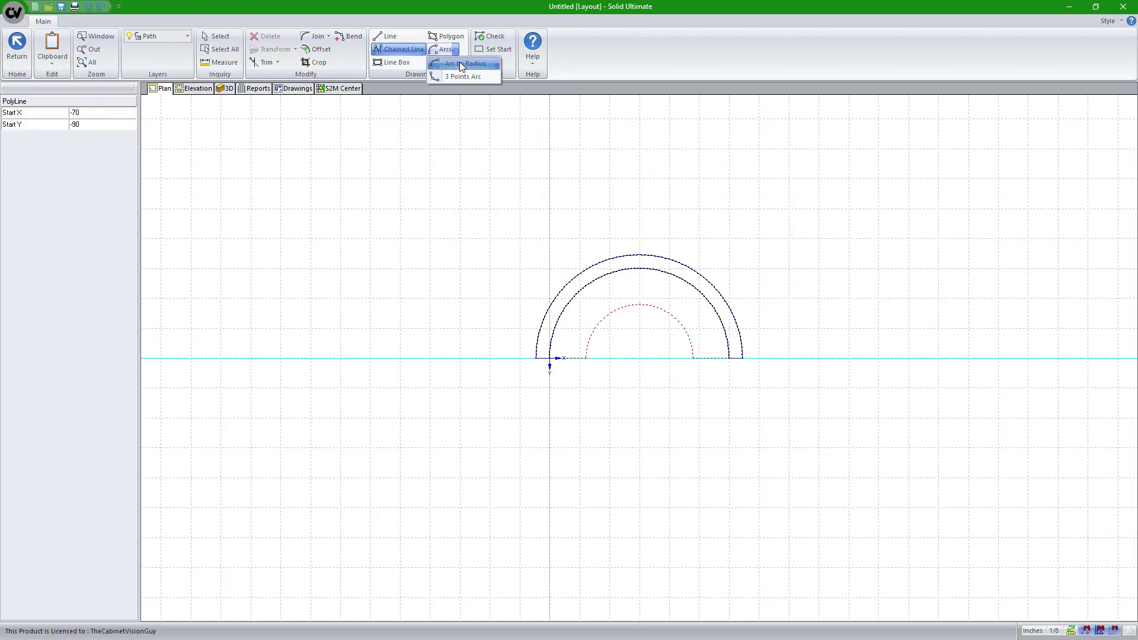
click(460, 62)
click(640, 357)
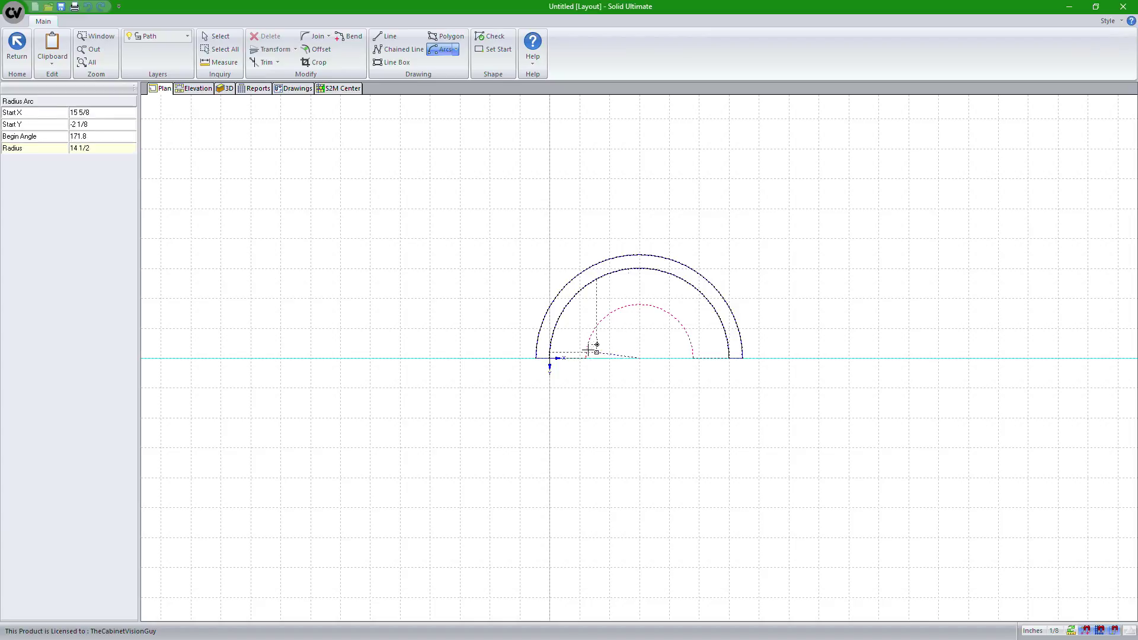
click(549, 357)
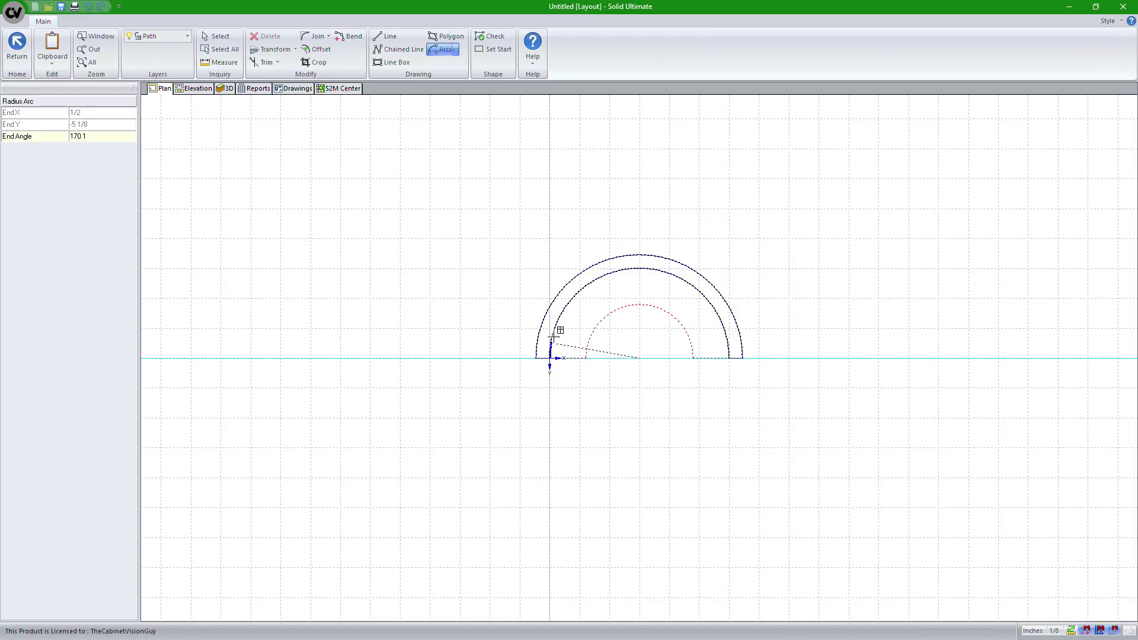
click(729, 357)
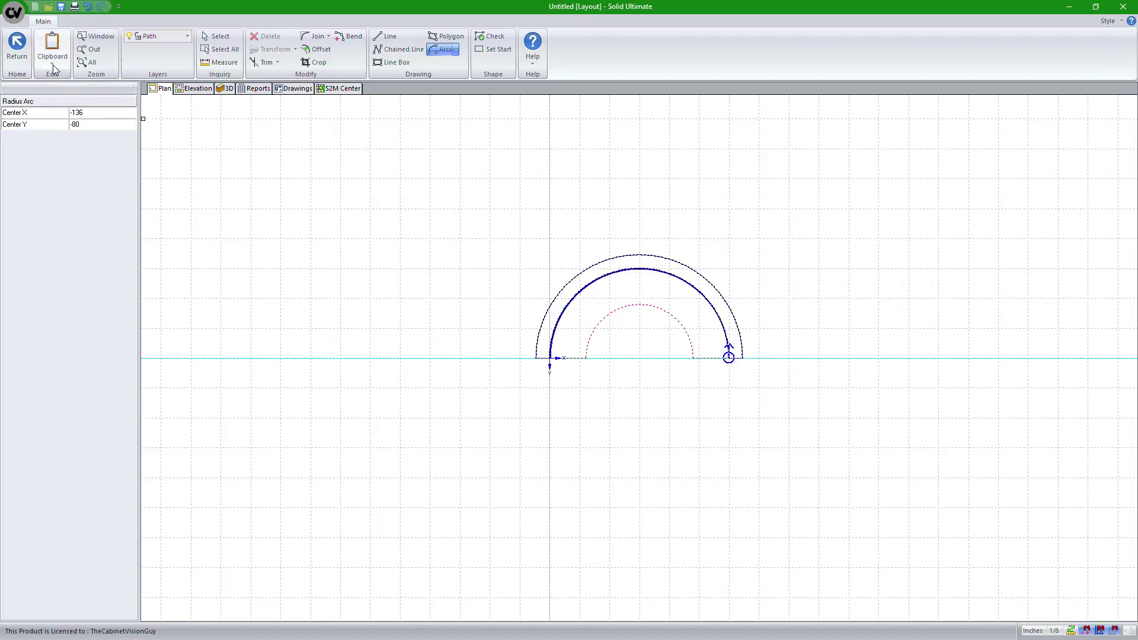
Save the base board molding, check both moldings in 3D, and return to plan view
click(16, 47)
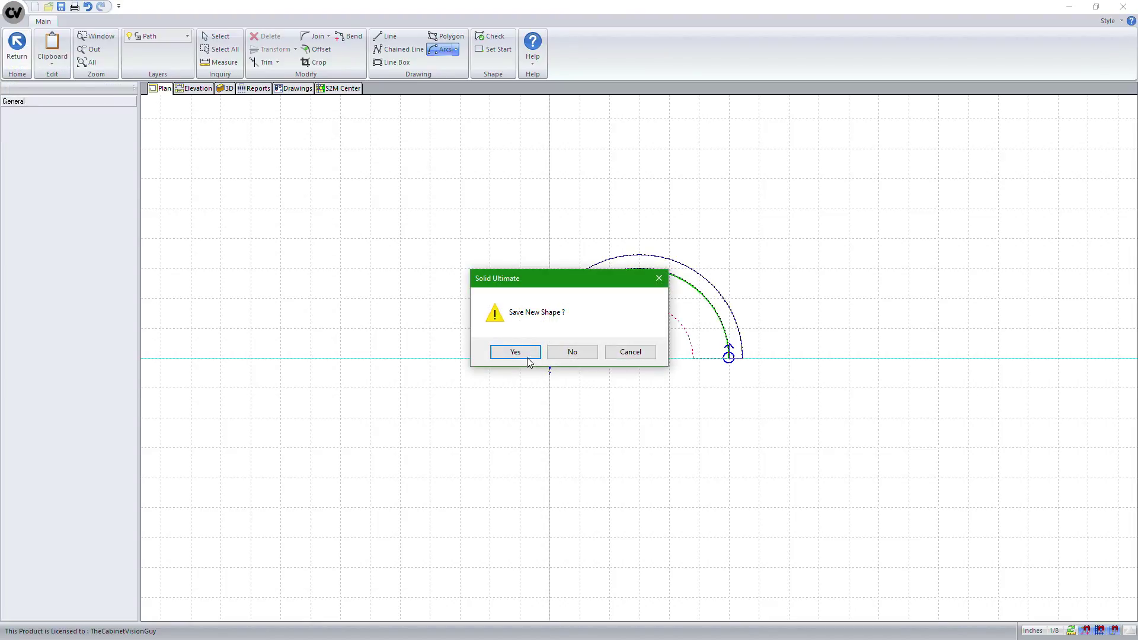
click(527, 355)
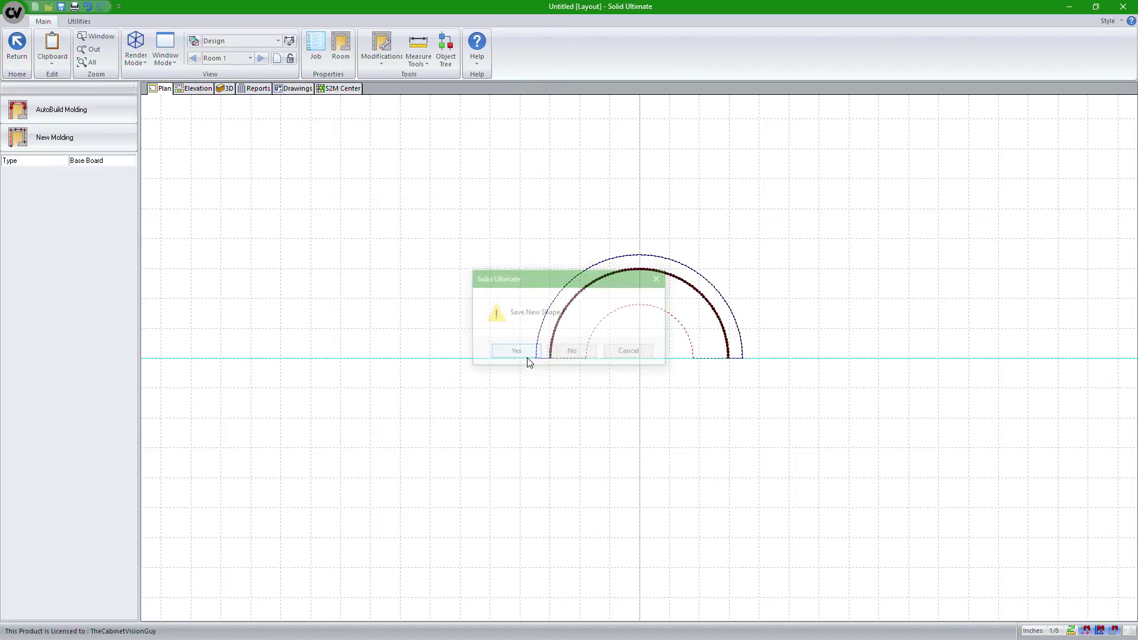
click(228, 89)
drag(655, 312, 505, 323)
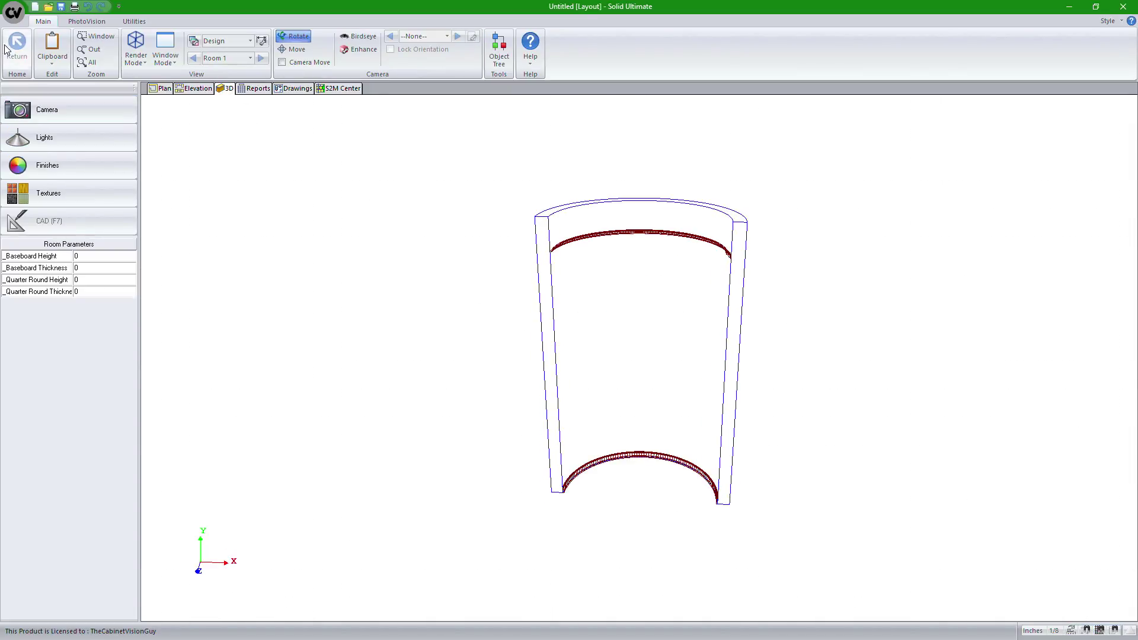
click(166, 89)
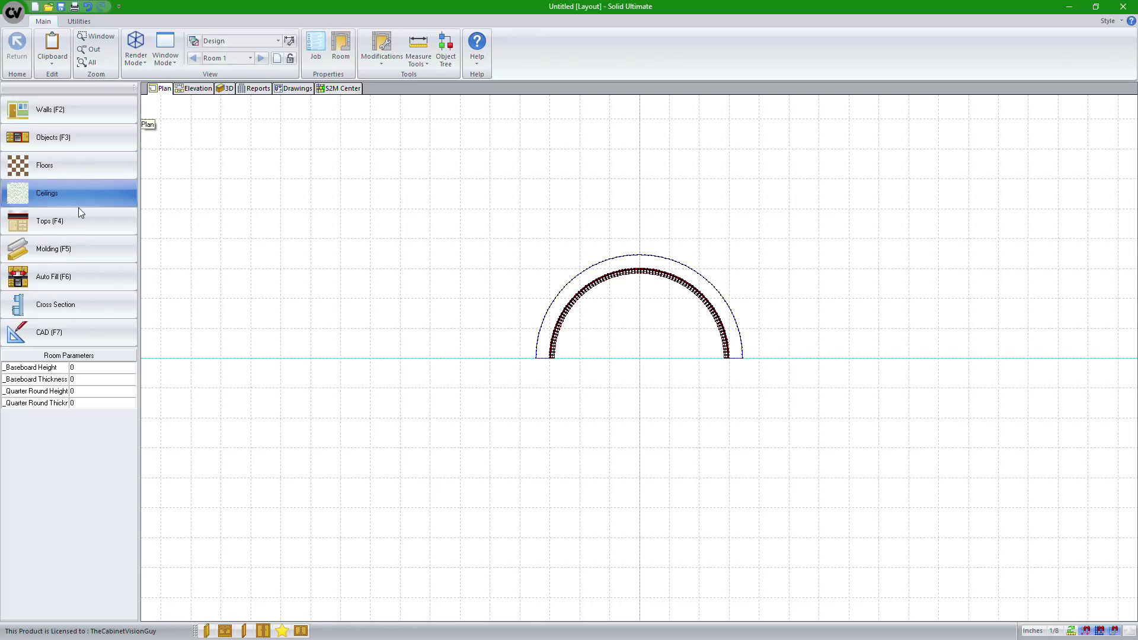
Switch to moldings and set the molding type to Chair Rail
click(63, 254)
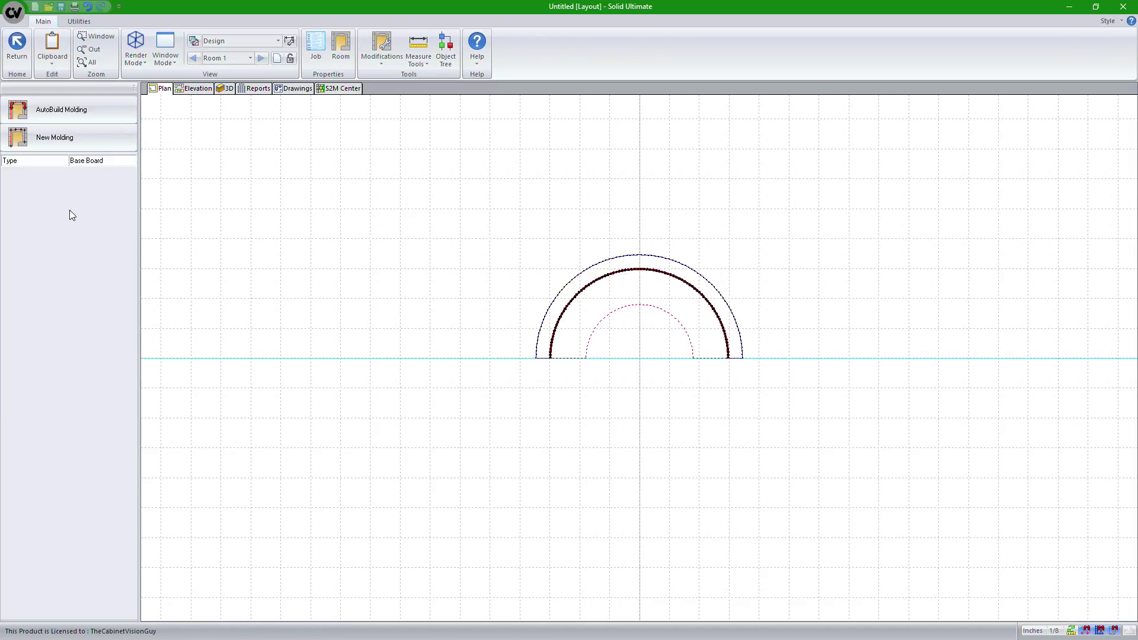
click(130, 162)
click(130, 162)
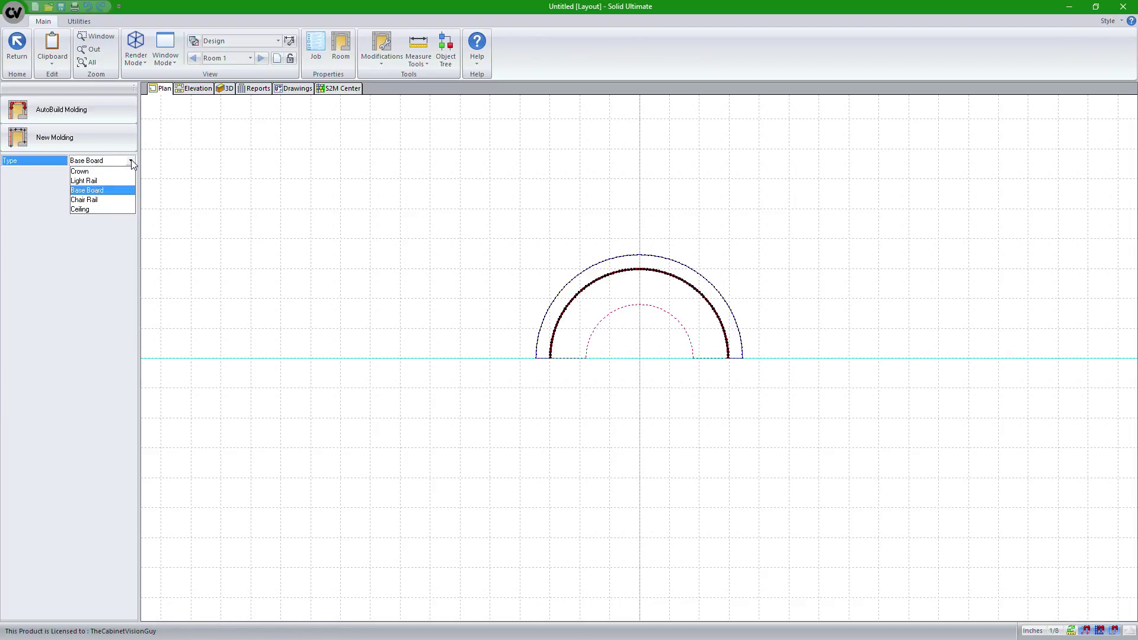
click(84, 199)
Draw a three-point arc from the wall's left end, through the top, to its right end
click(102, 133)
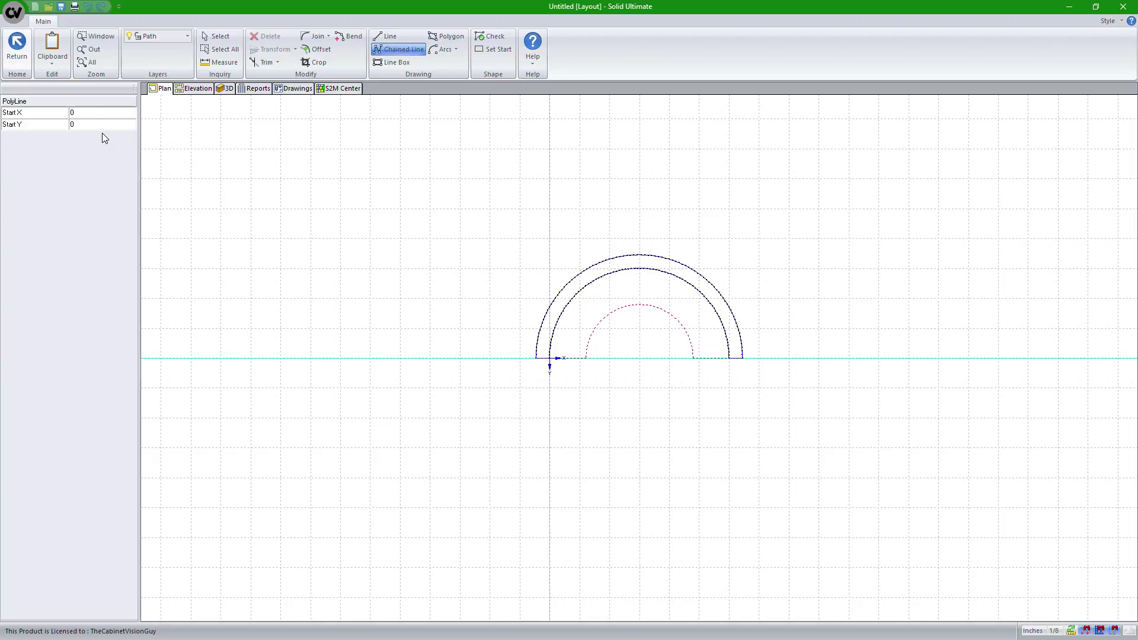
click(455, 49)
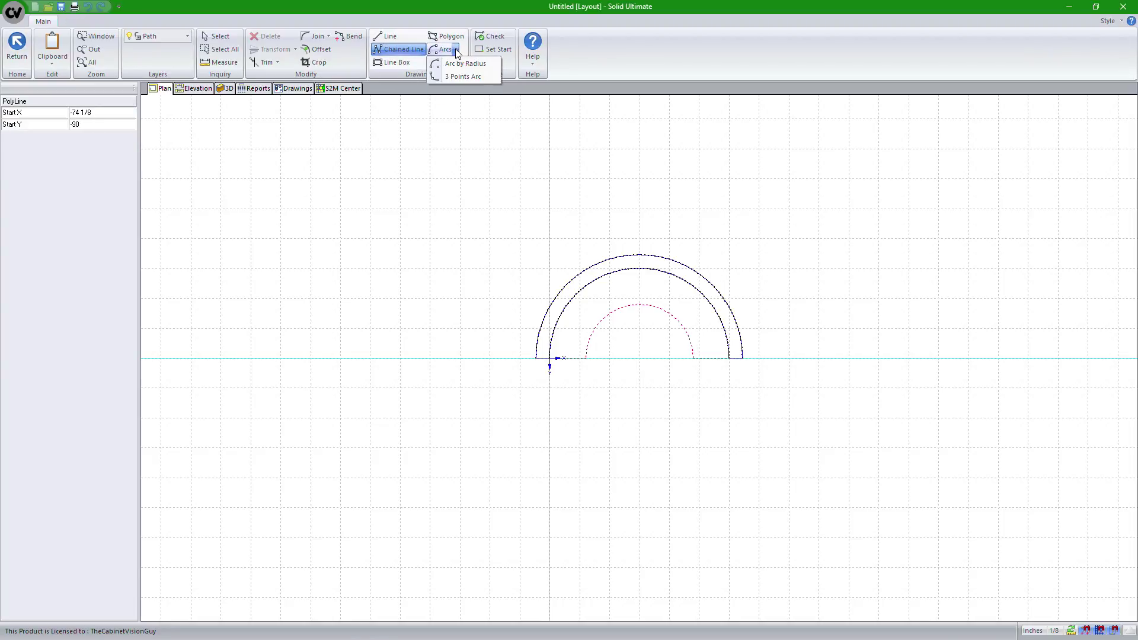
click(461, 76)
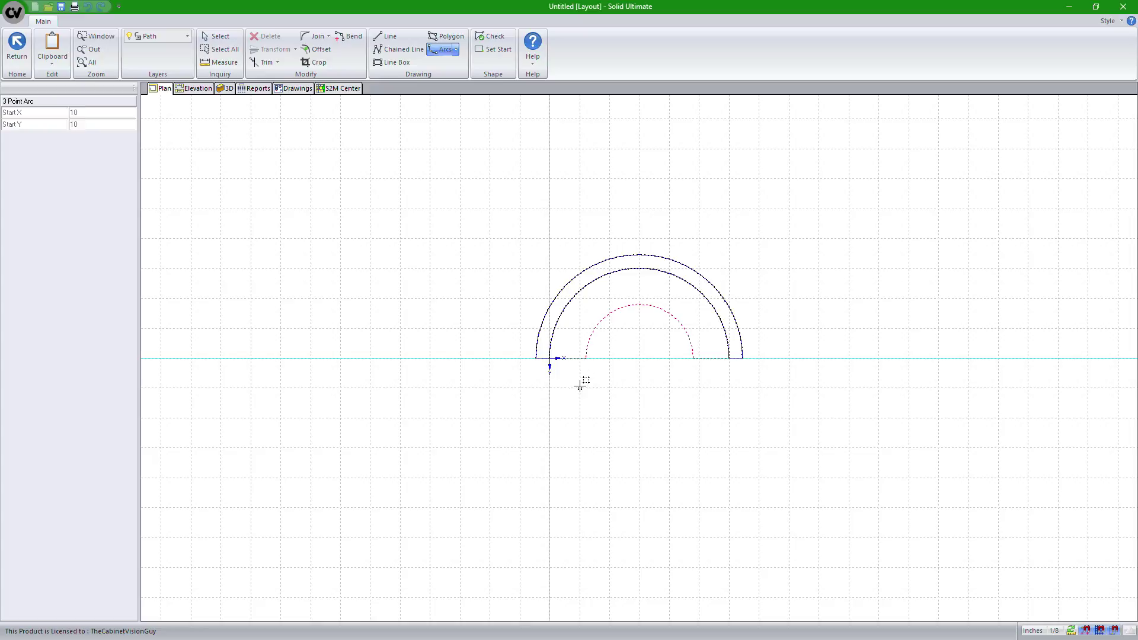
click(550, 358)
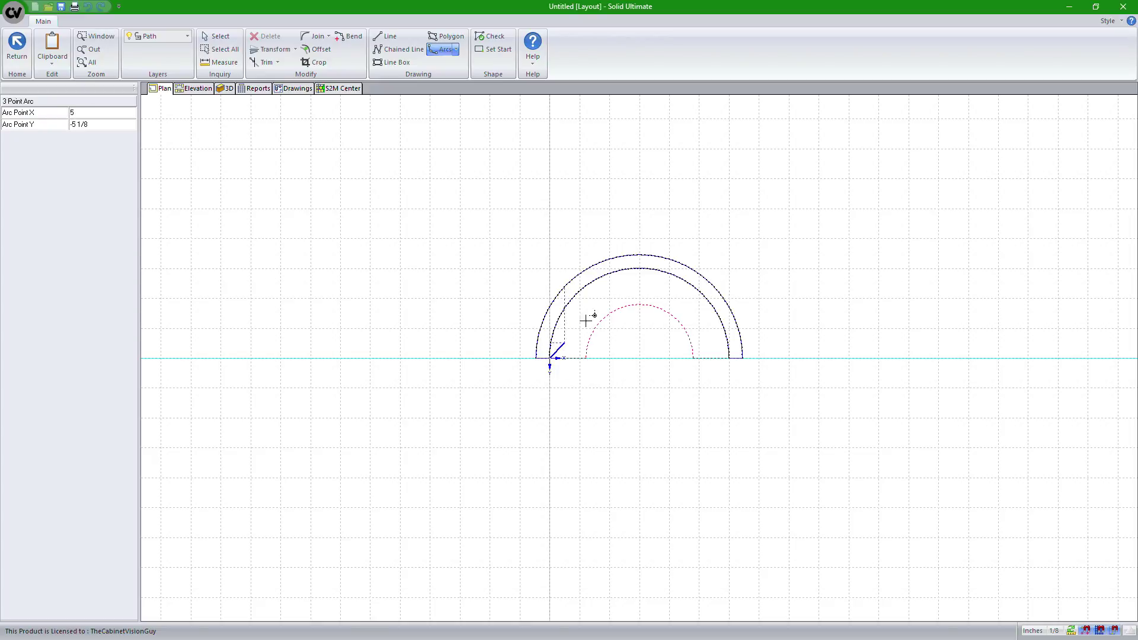
click(642, 269)
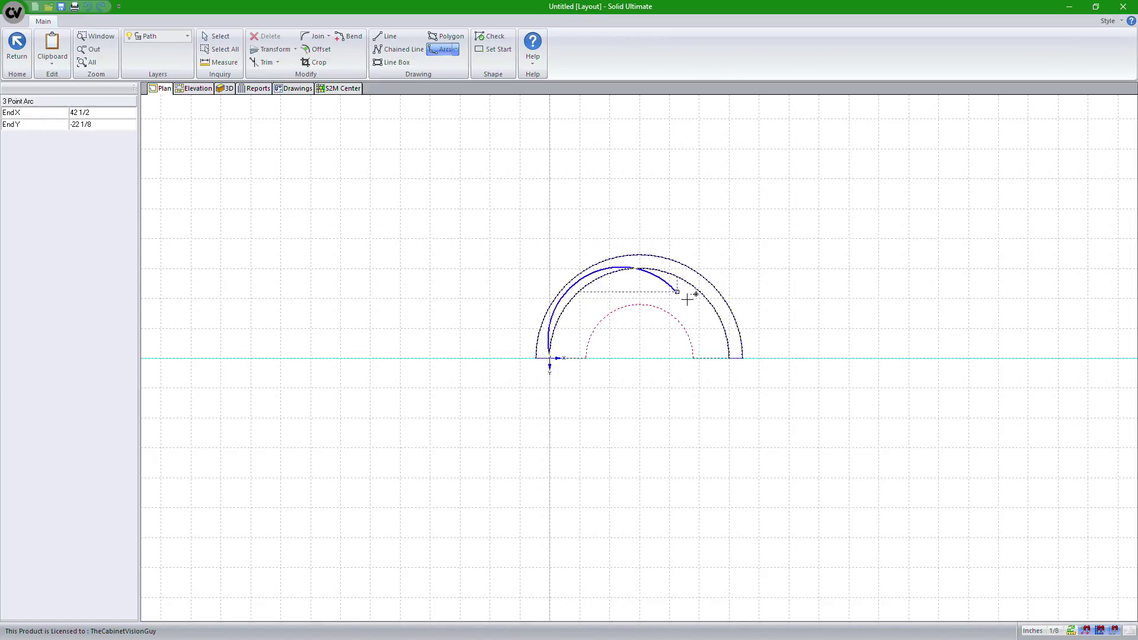
click(729, 356)
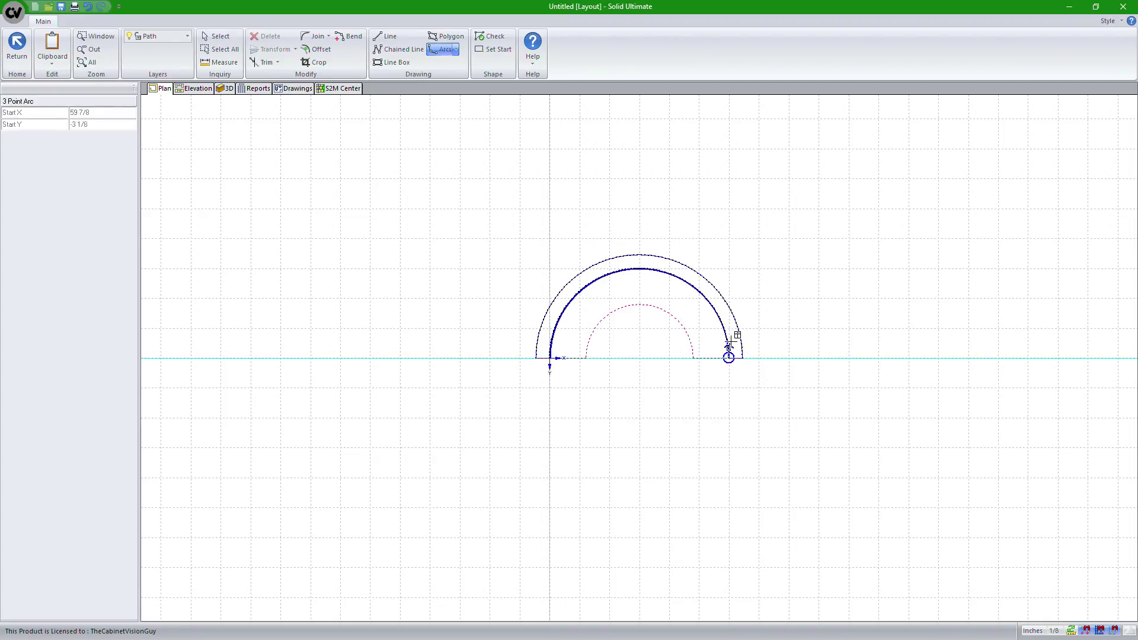
Save the chair rail molding shape and view the moldings in 3D
click(17, 47)
click(510, 354)
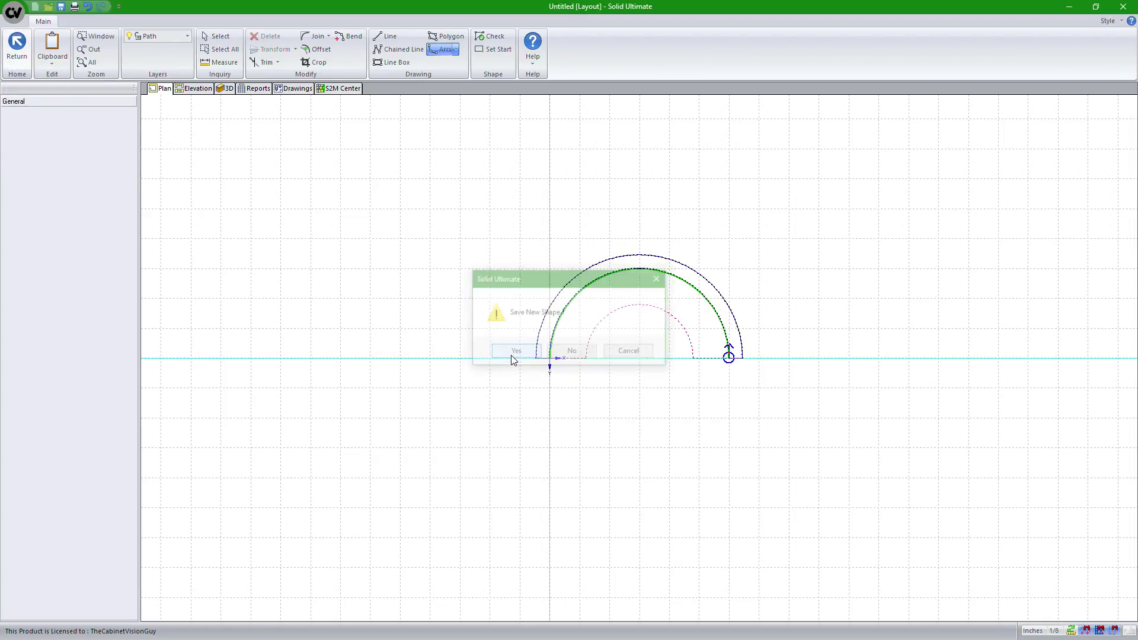
click(226, 89)
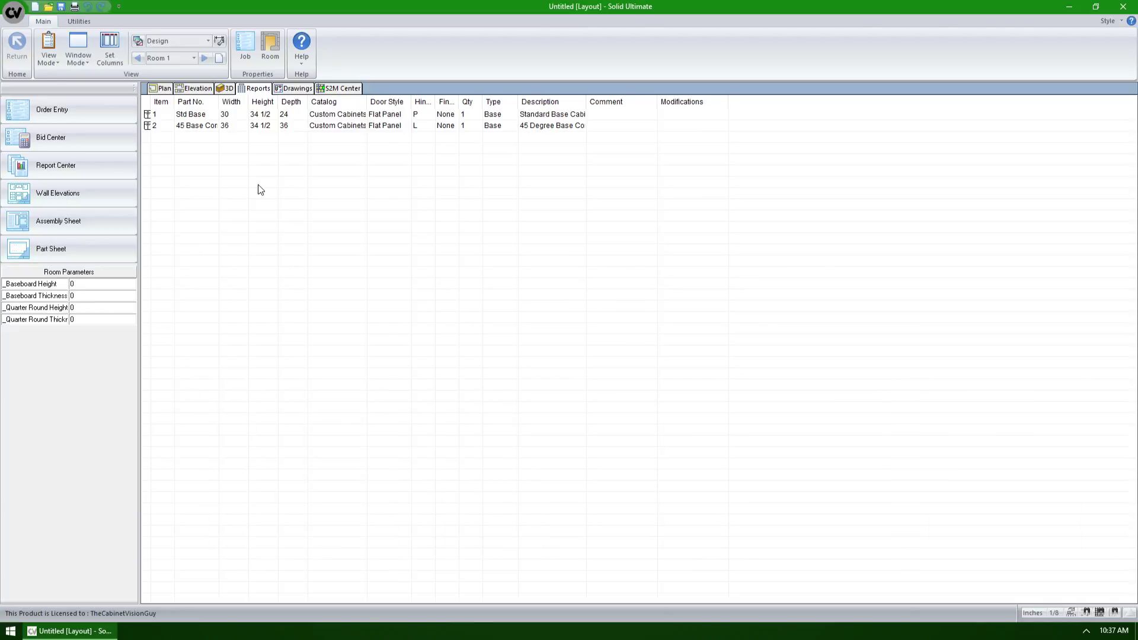
Edit the Std Base cabinet's assembly from its report row, then return to the report
right_click(146, 114)
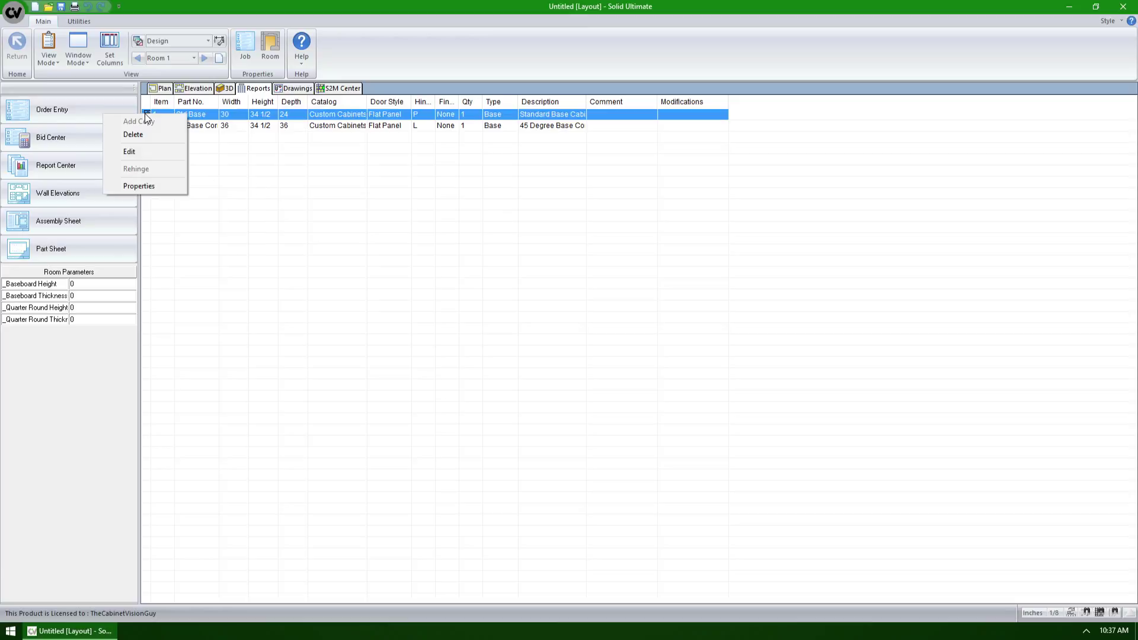
click(129, 152)
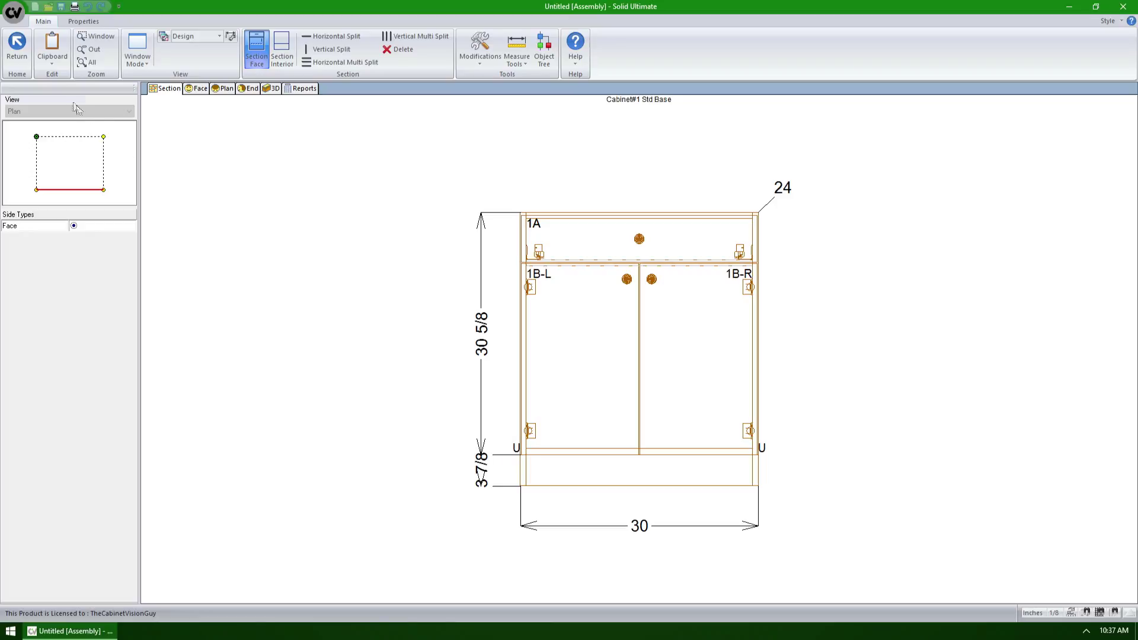
click(25, 54)
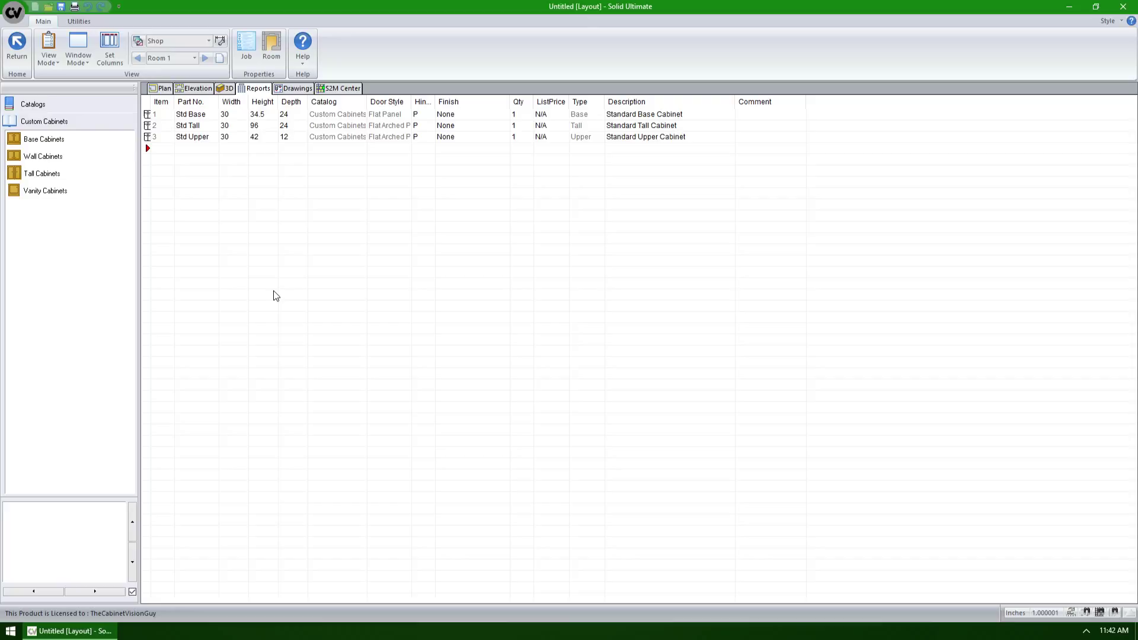
Delete the Std Tall cabinet row from the Reports grid with the Delete key
click(150, 127)
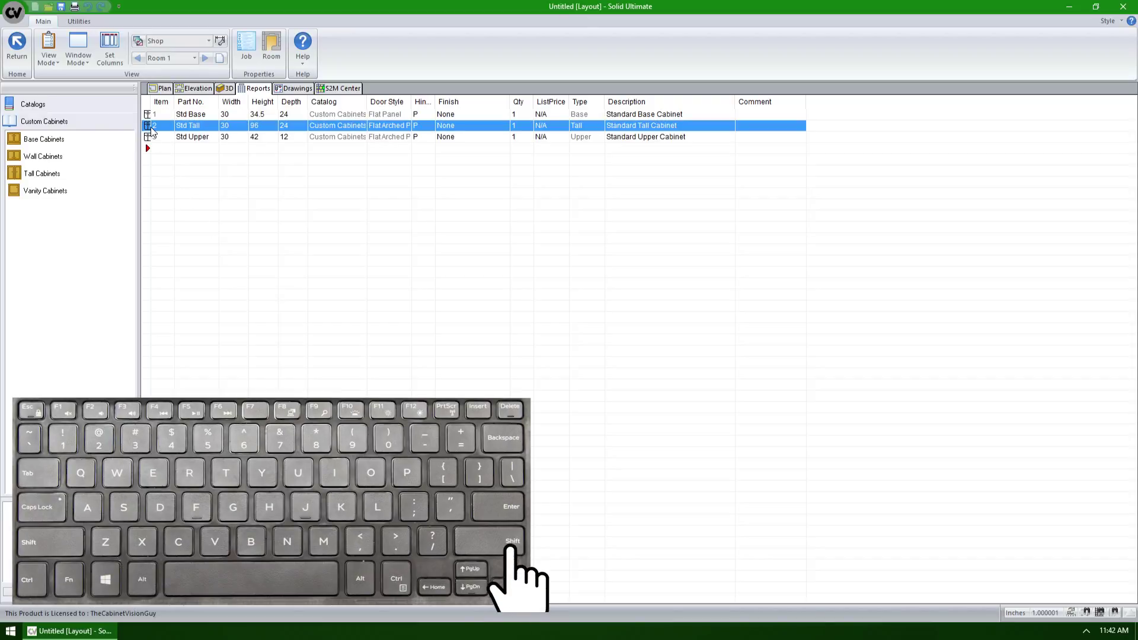
key(Delete)
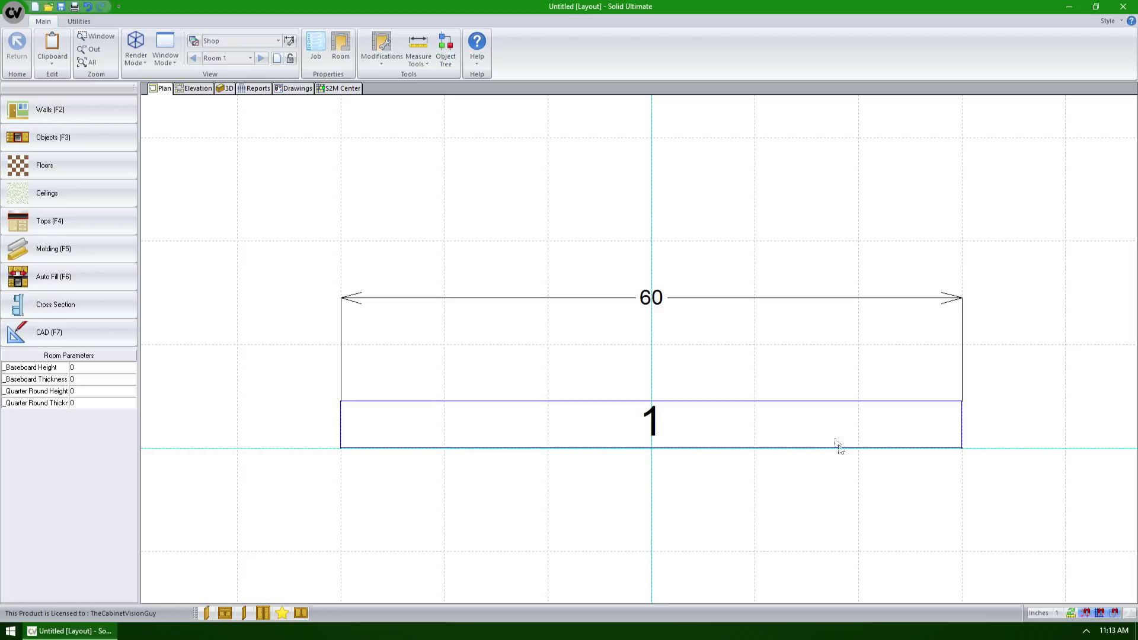
Set the status-bar measurement precision next to Inches to 1.000001
click(1062, 614)
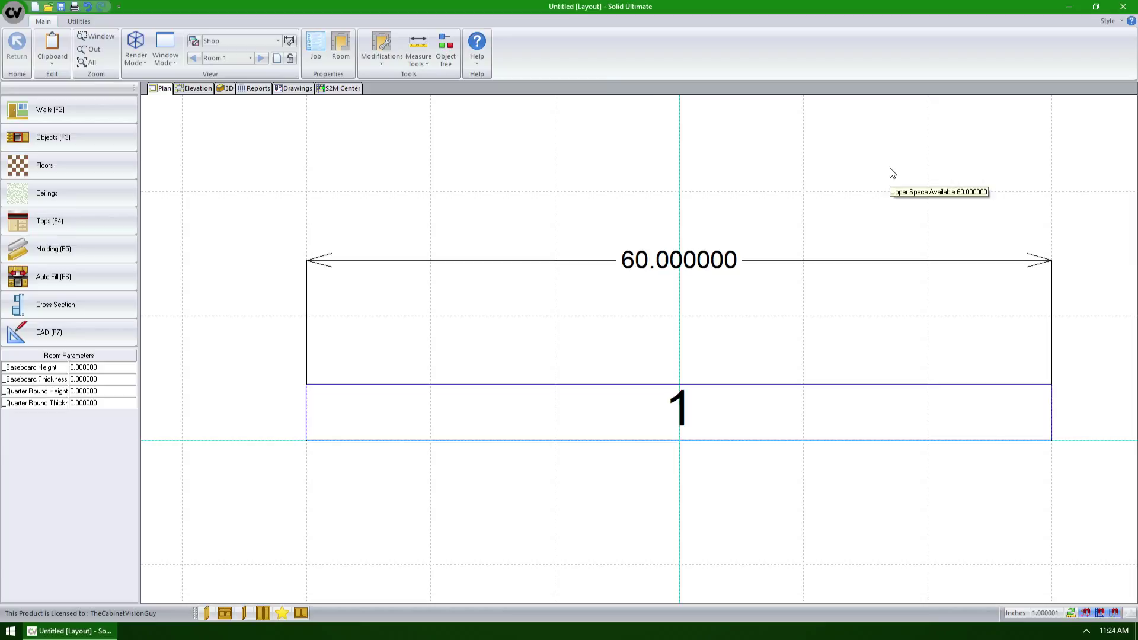
Enable Trim trailing decimal zeros on the Measurement Units tab of Preferences
click(4, 14)
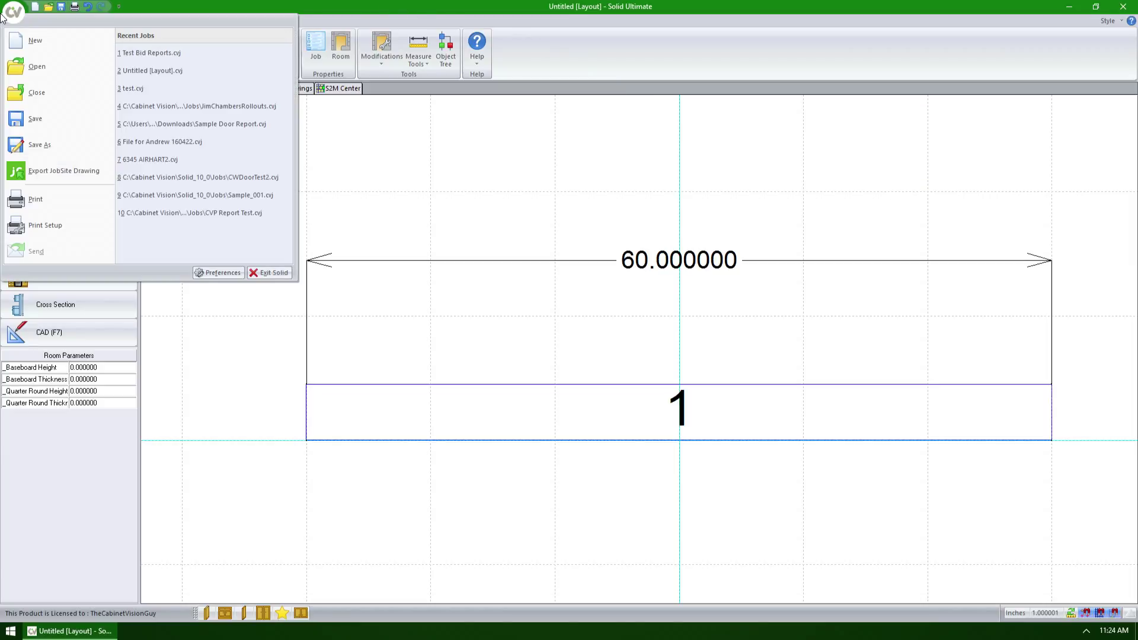
click(219, 273)
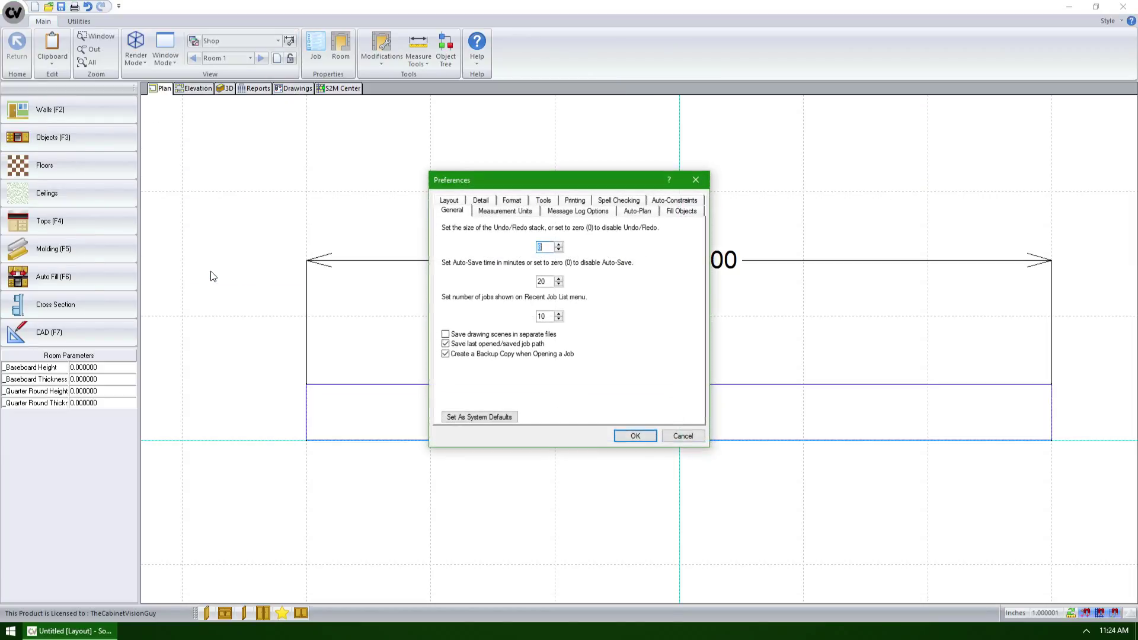
click(502, 212)
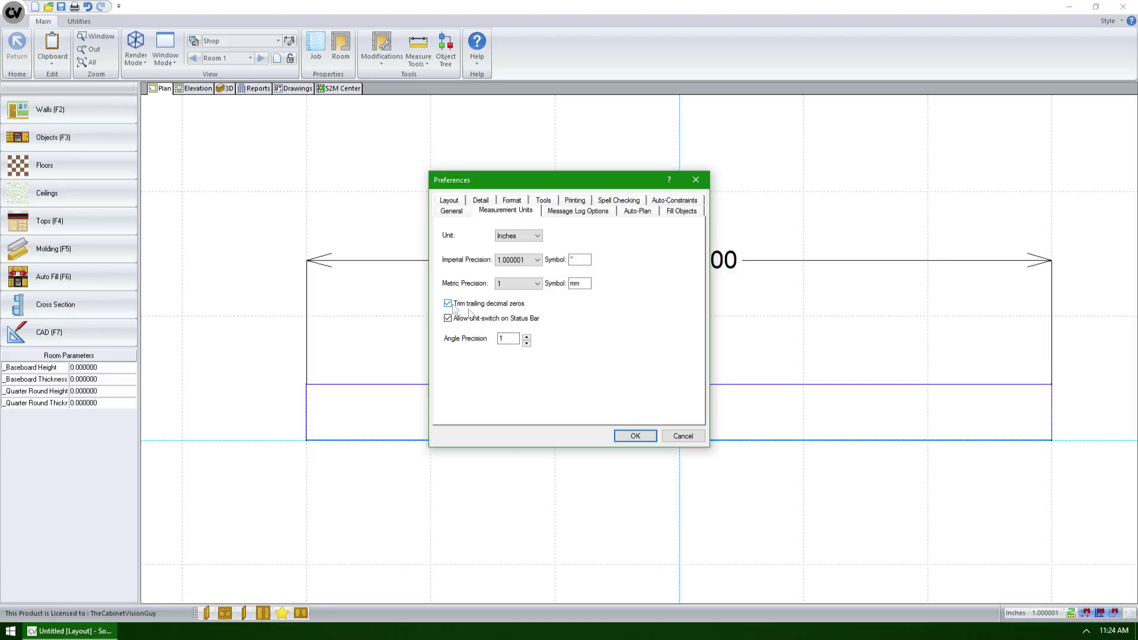
click(635, 436)
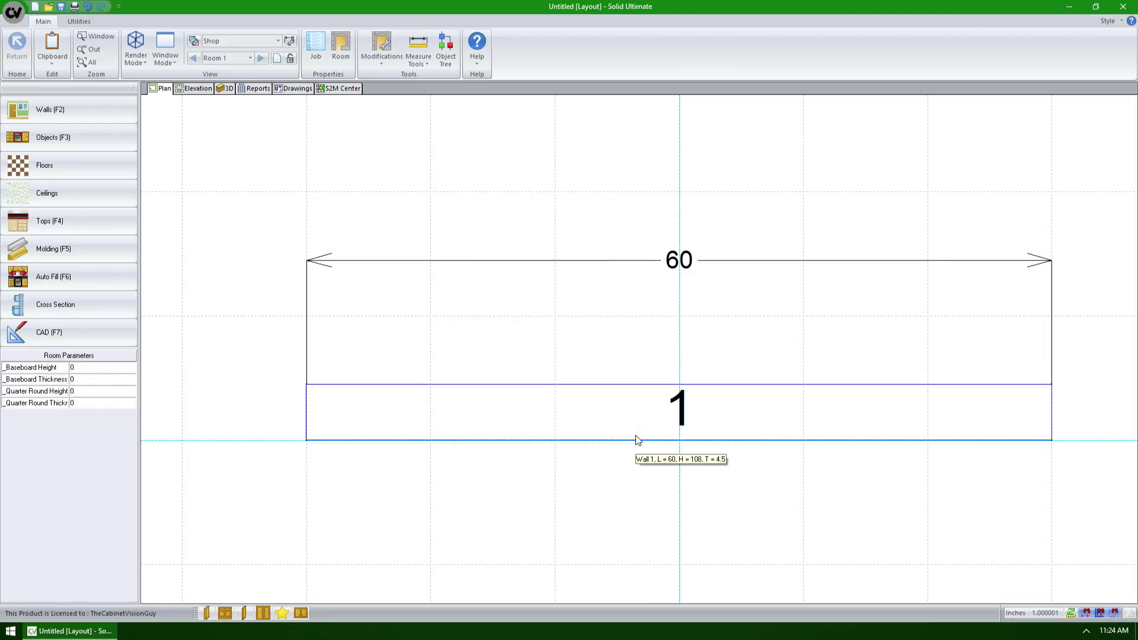
Change wall 1's Length to 60.5 inches
click(499, 421)
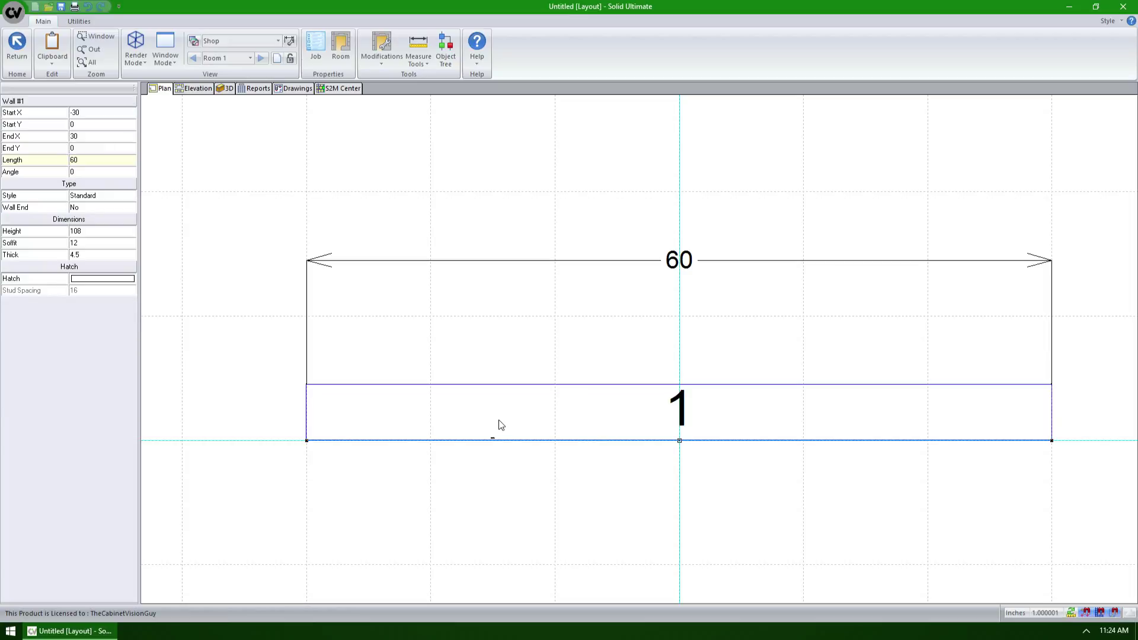
click(90, 156)
text(60.5)
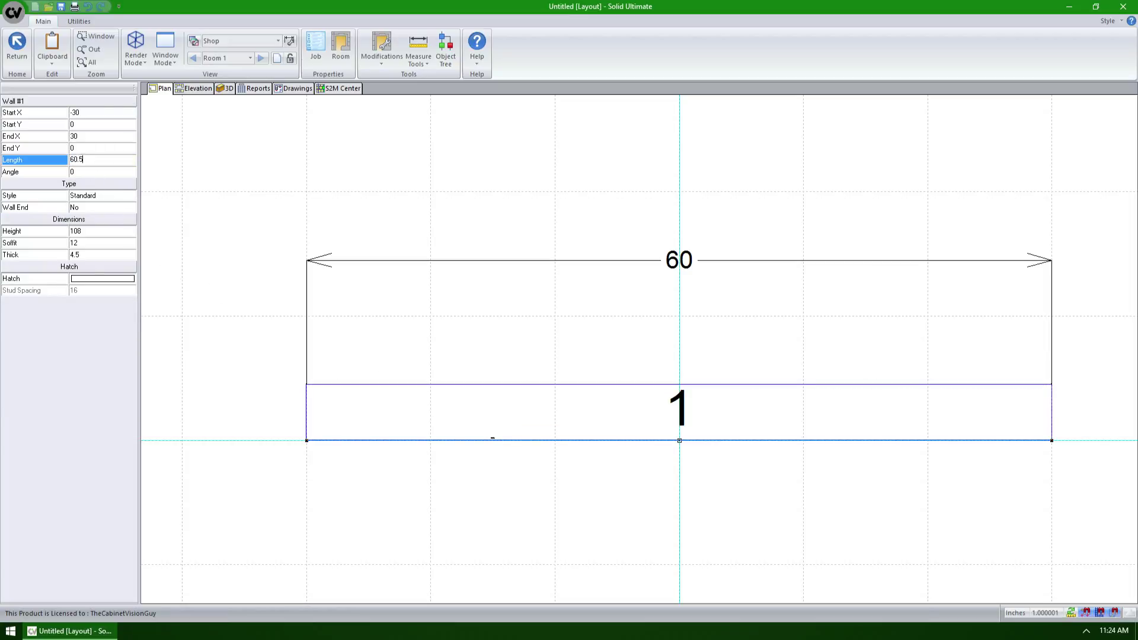
key(Return)
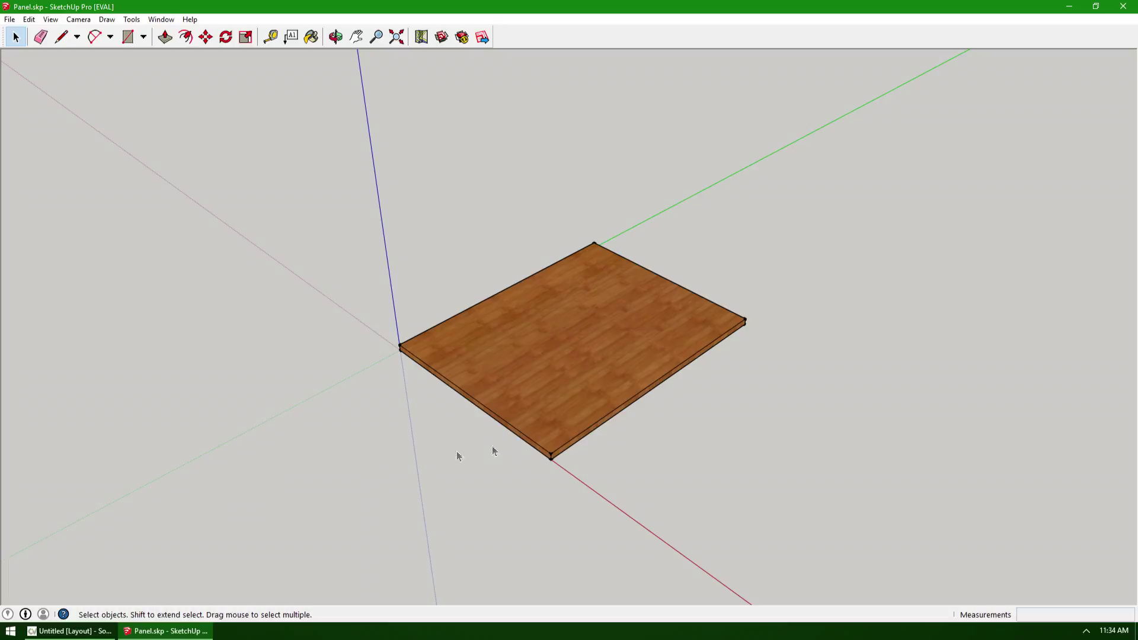
Switch from SketchUp back to the Untitled Cabinet Vision layout window via the taskbar
click(76, 631)
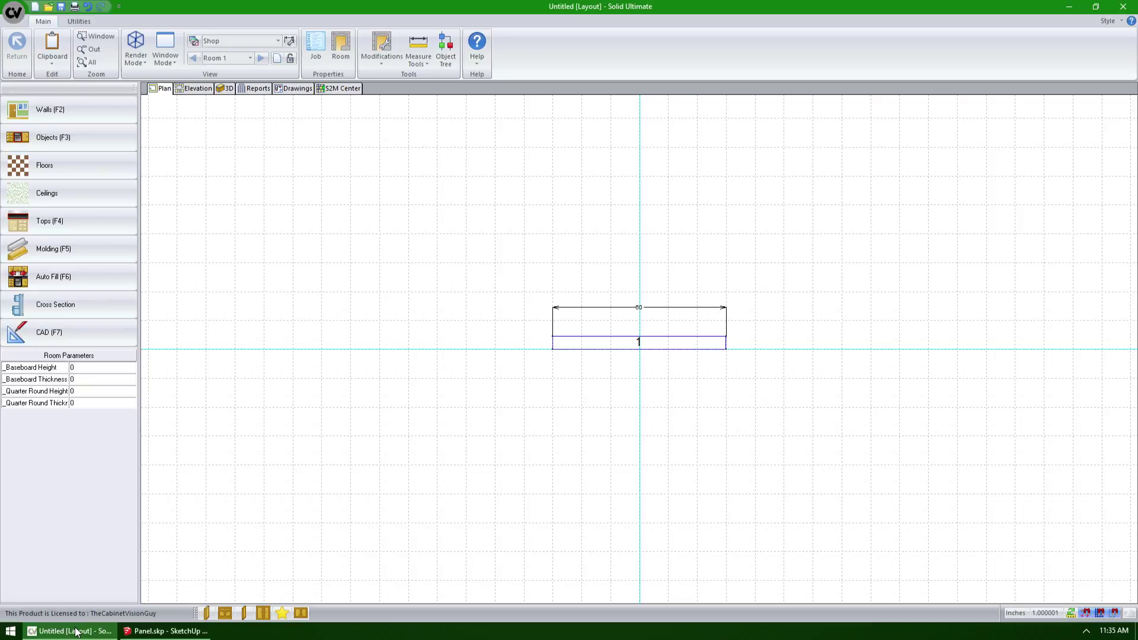
Import Panel.skp from the Models folder using Utilities > Import SketchUp Model
mouse_move(48, 632)
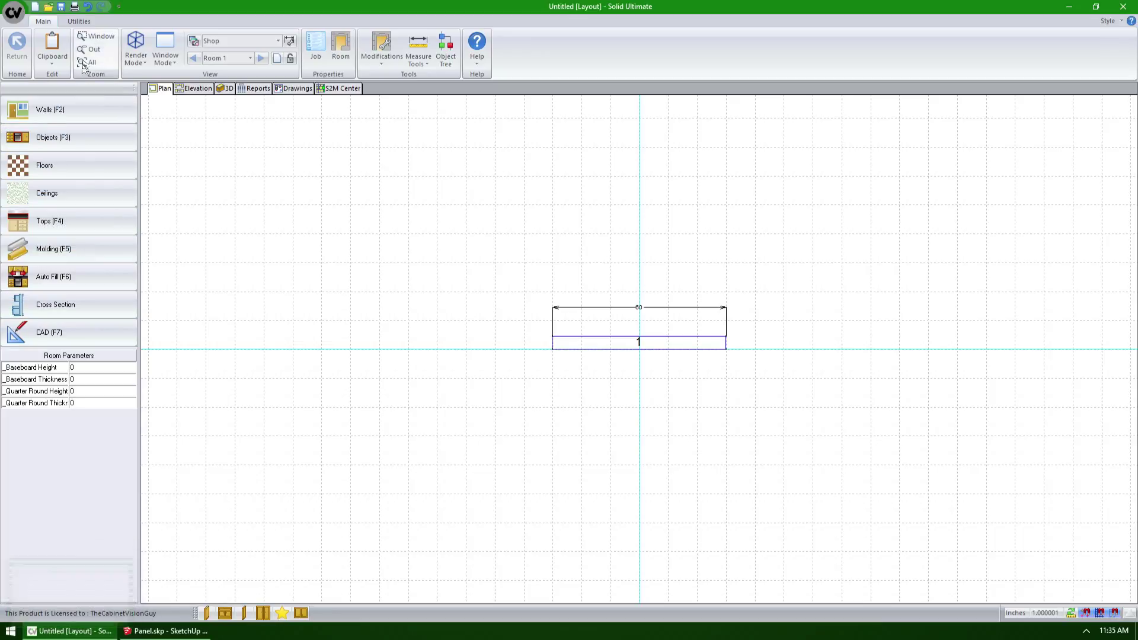
click(82, 22)
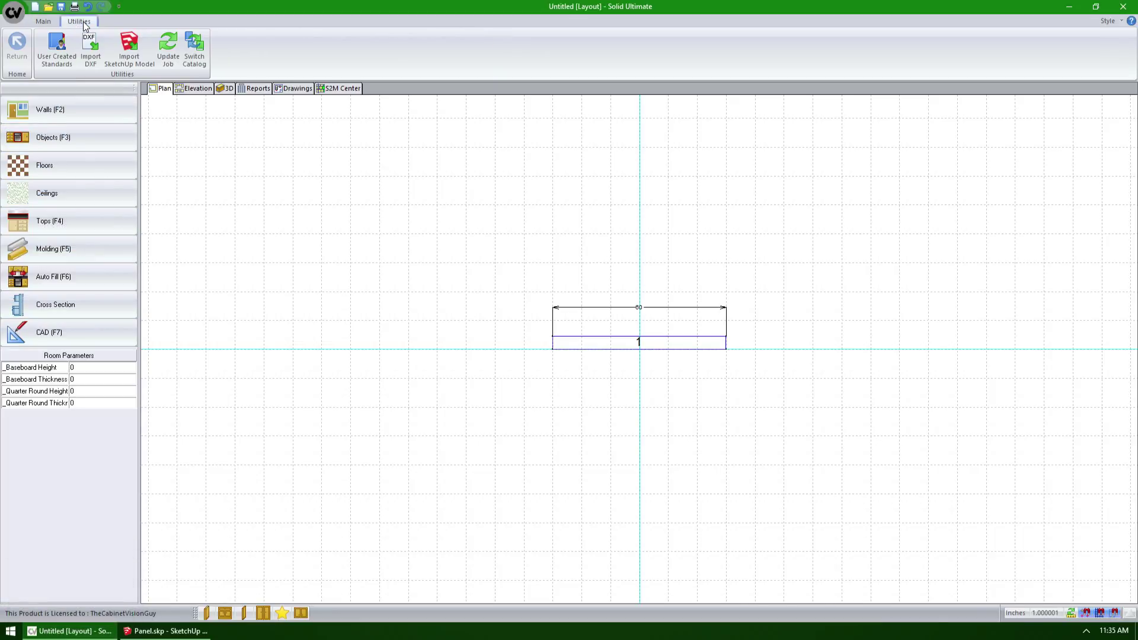
click(128, 45)
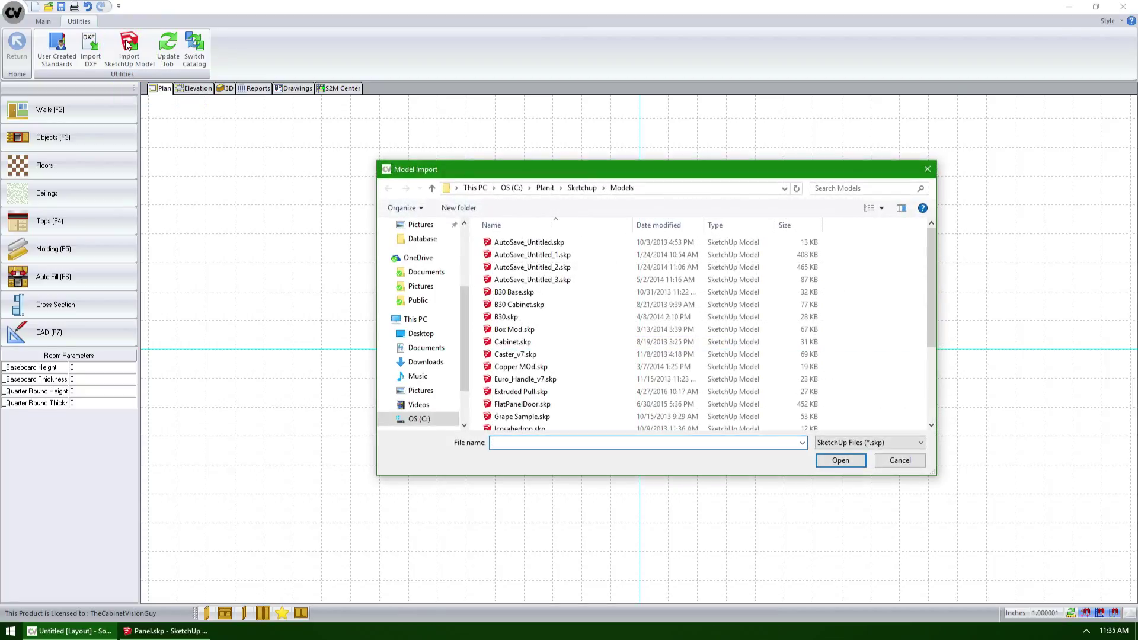
click(547, 353)
scroll(546, 349, down, 3)
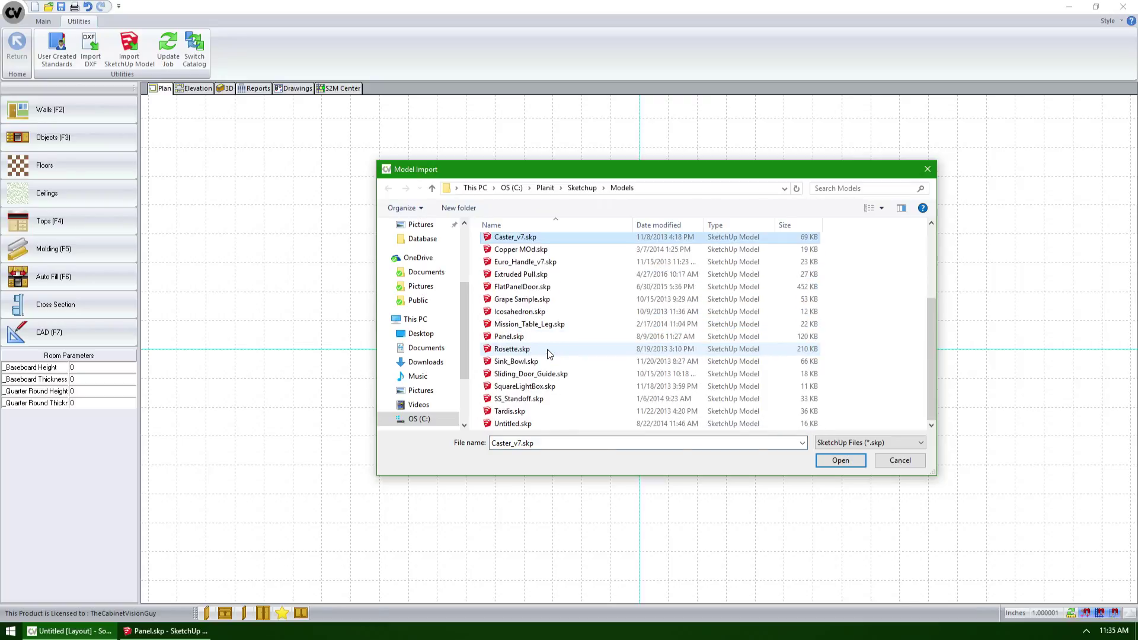
click(524, 336)
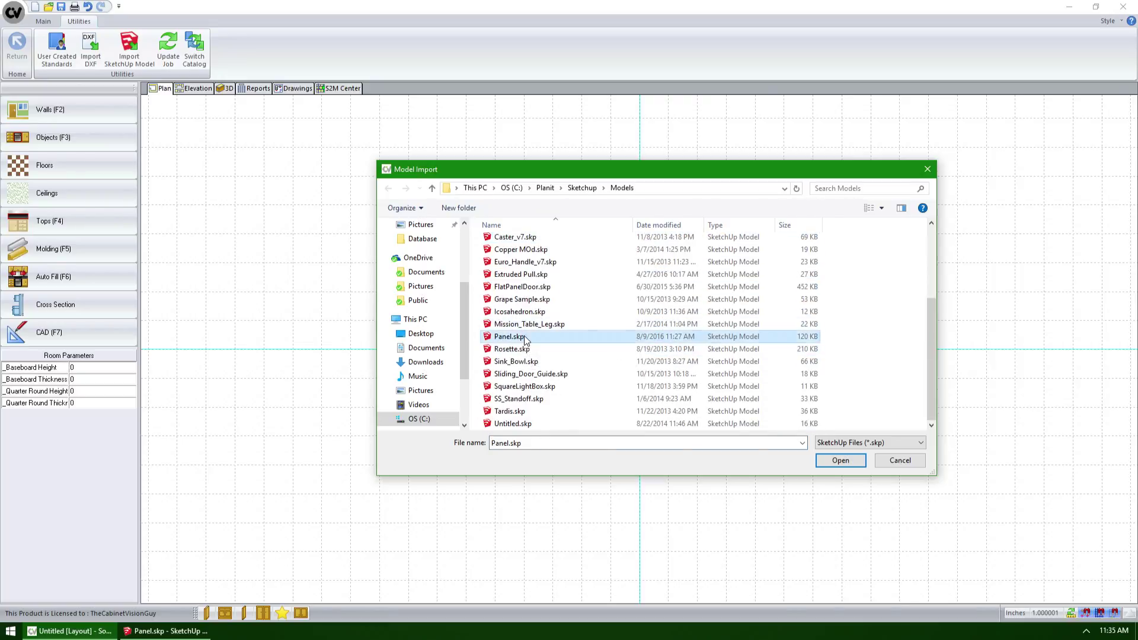
click(860, 461)
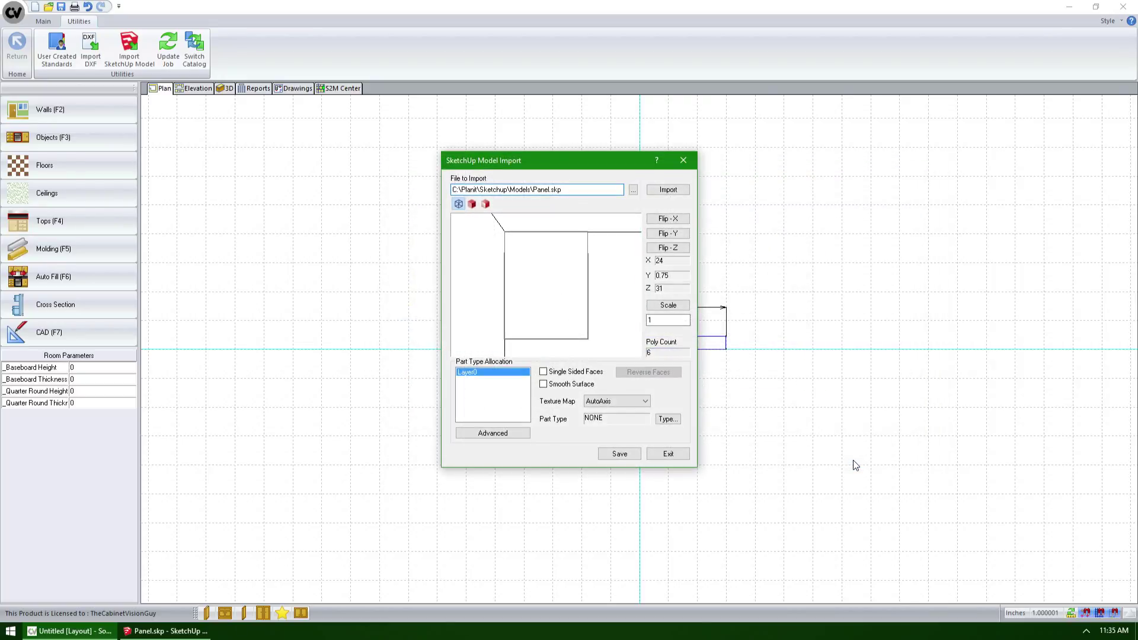
Orbit the Panel.skp import preview and display it with its wood-grain texture
drag(606, 318, 518, 228)
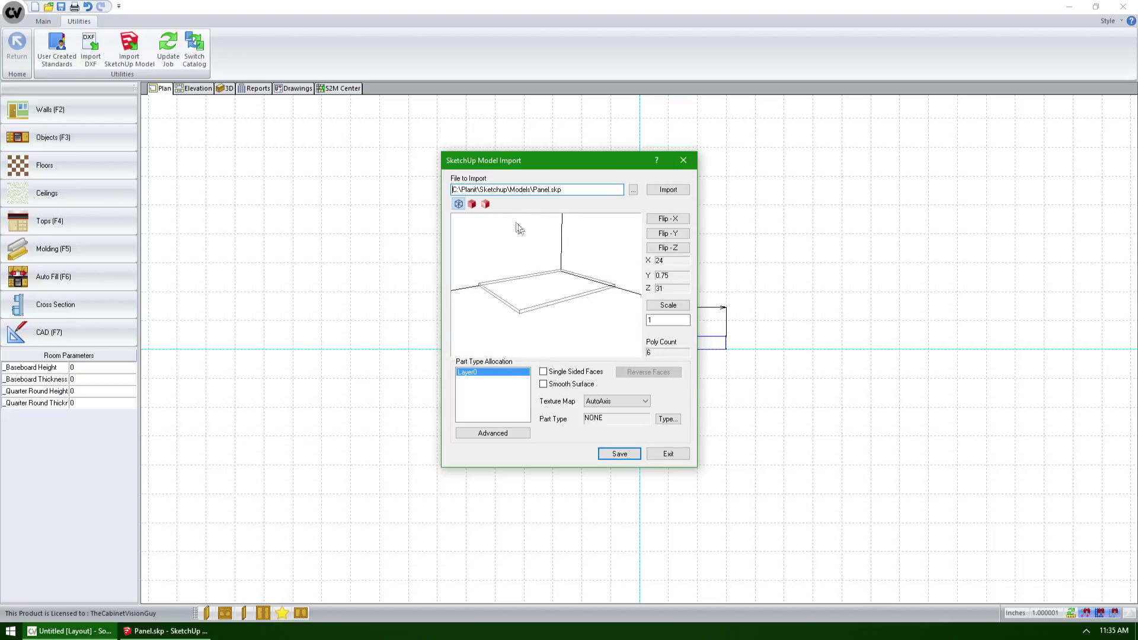
click(483, 204)
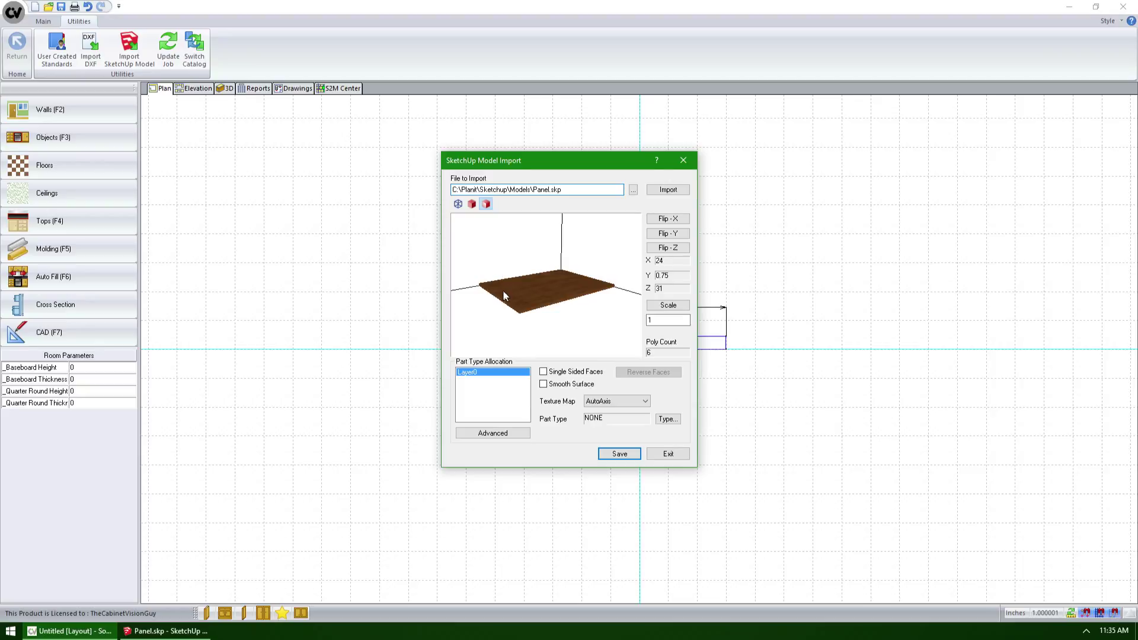
drag(556, 288, 543, 311)
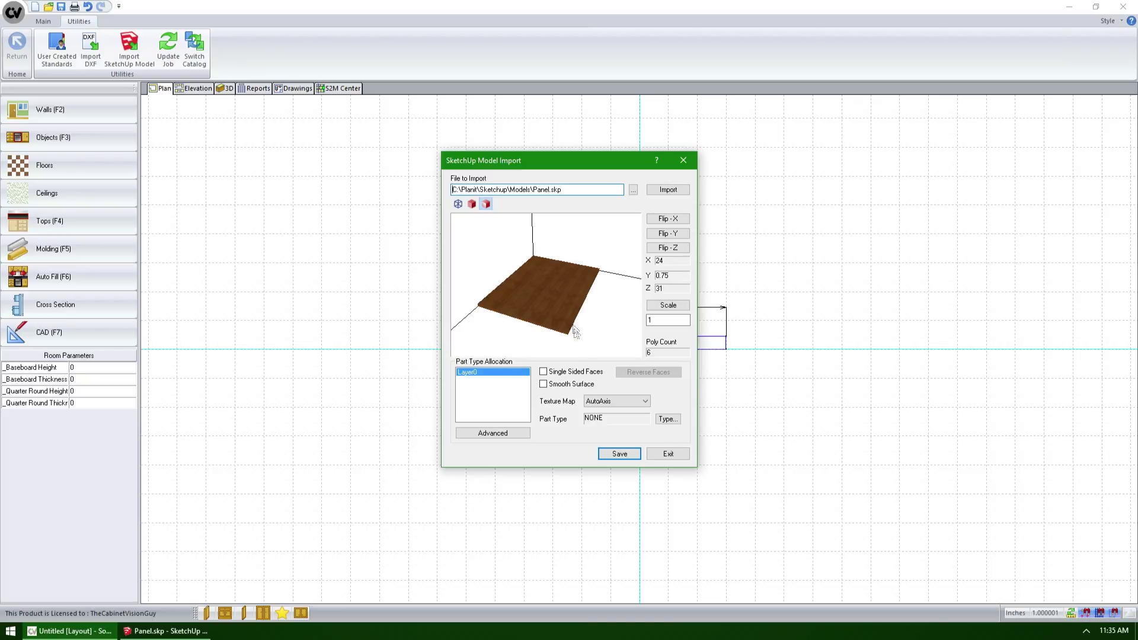
Classify the imported part as type Panel
click(666, 419)
scroll(526, 352, down, 10)
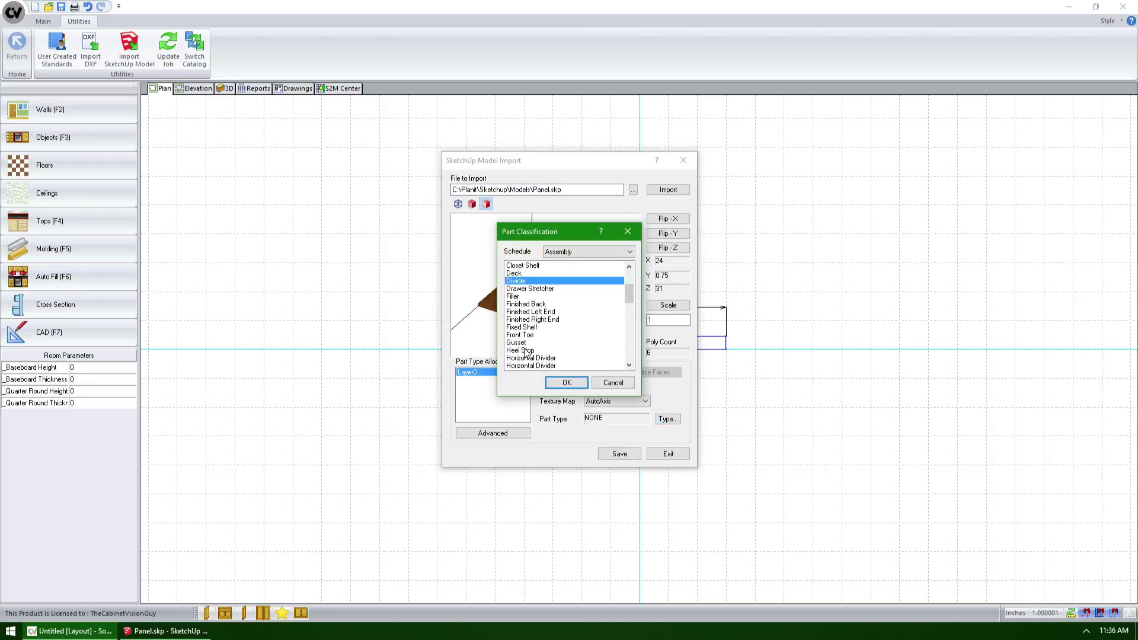
click(533, 314)
Save the import as an object named Panel in the Custom Cabinets catalog
click(566, 382)
click(619, 453)
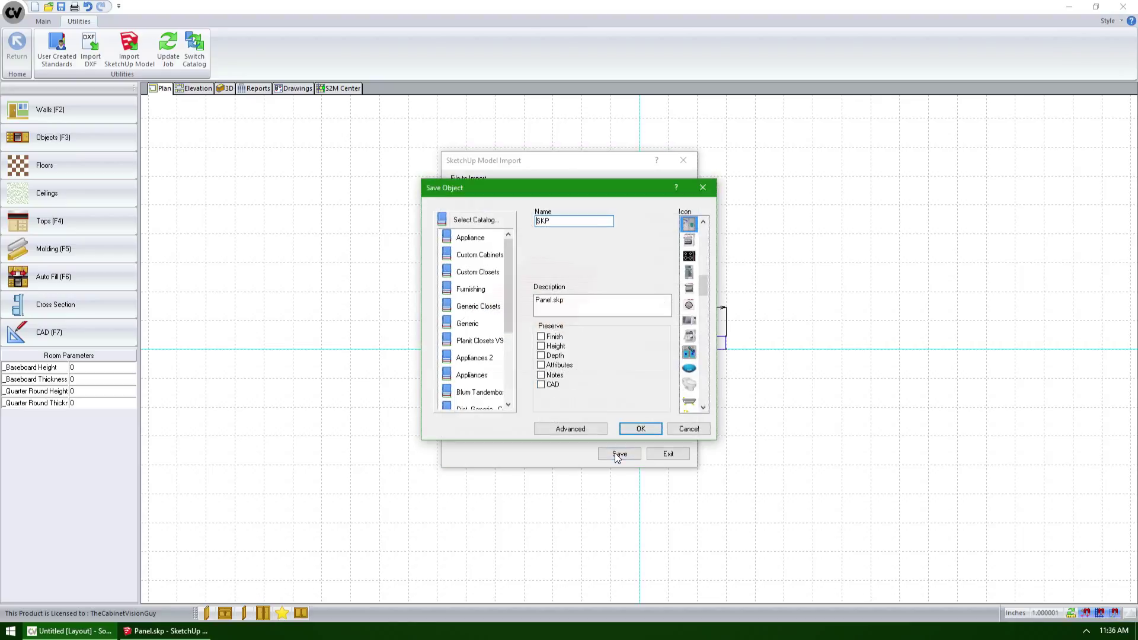
double_click(490, 254)
text(Panel)
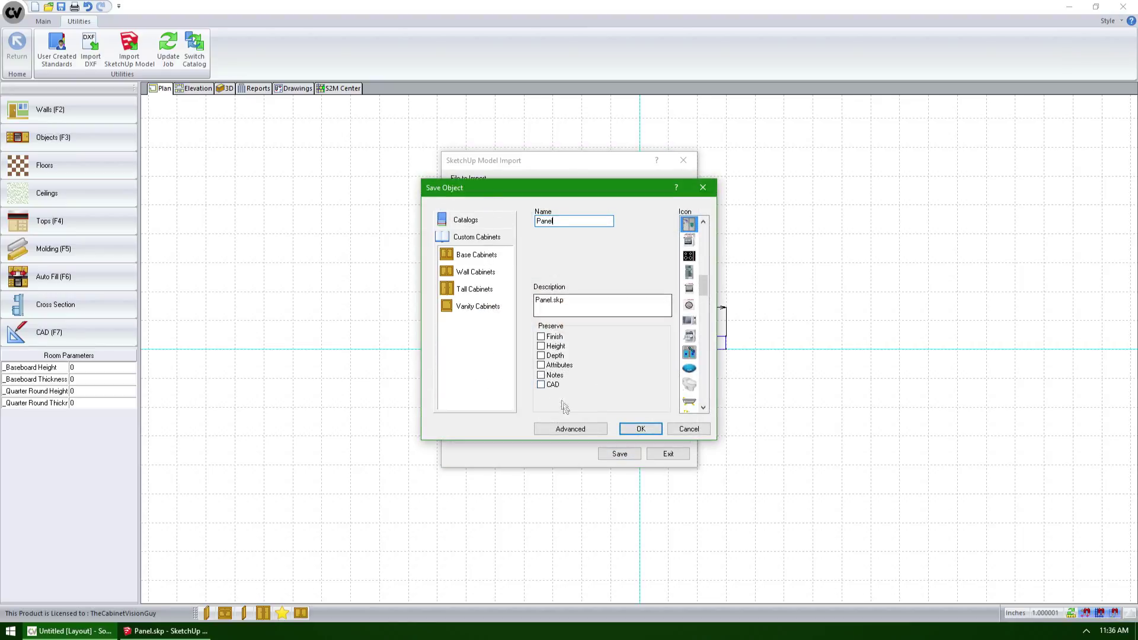
Set the object's class to Accessory with a vertical placement, finish saving, and close the importer
click(570, 428)
click(488, 320)
click(499, 228)
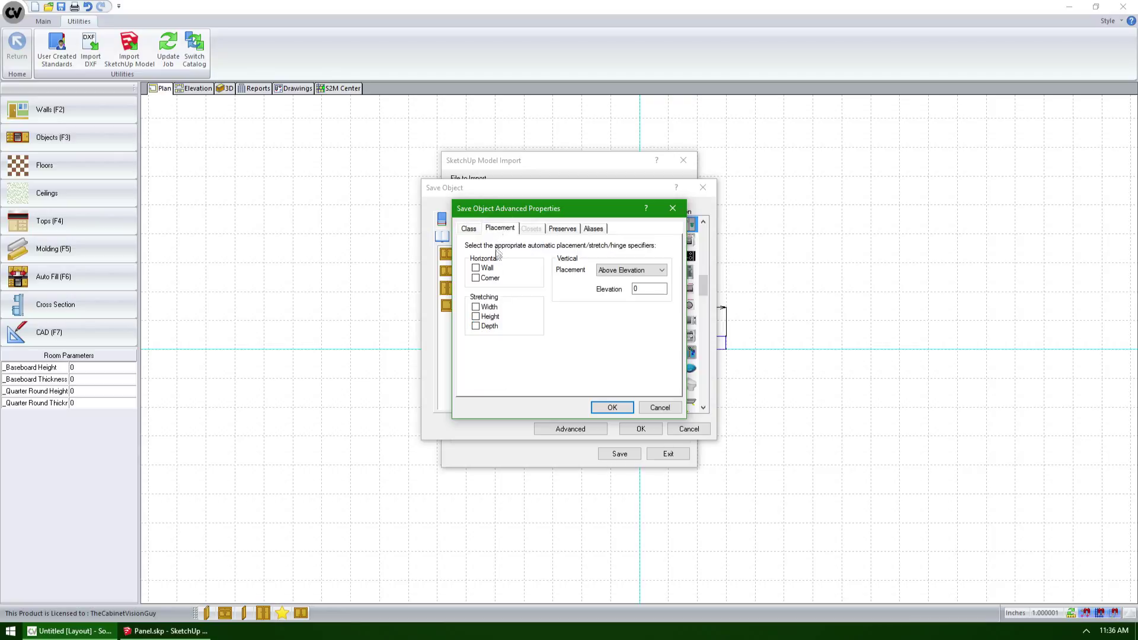
click(630, 269)
click(613, 342)
click(616, 407)
click(639, 427)
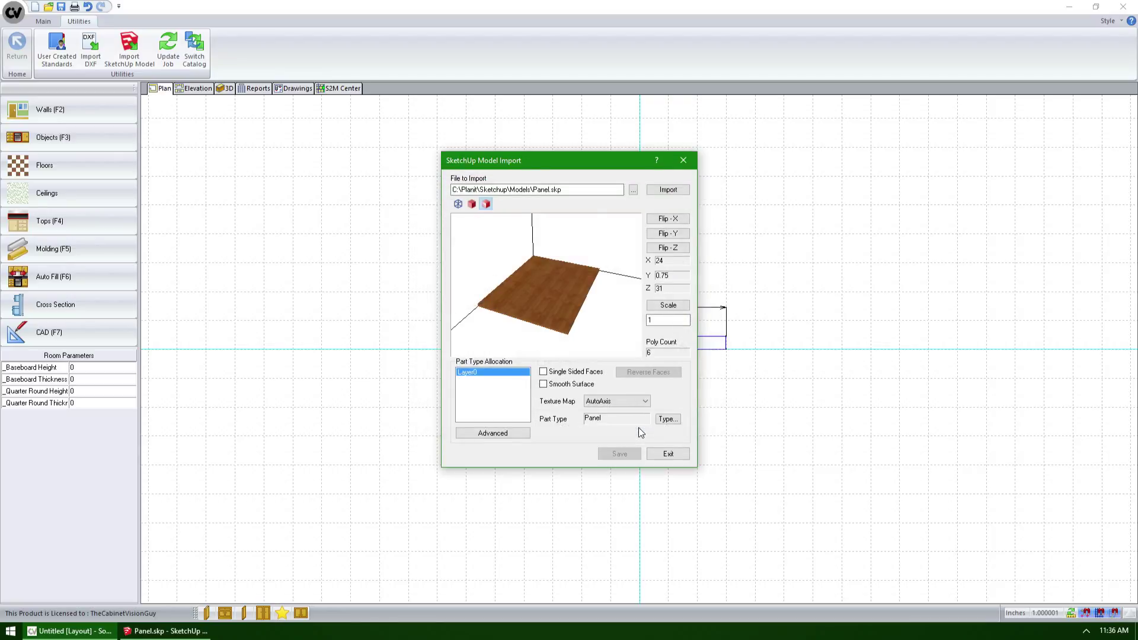
click(668, 453)
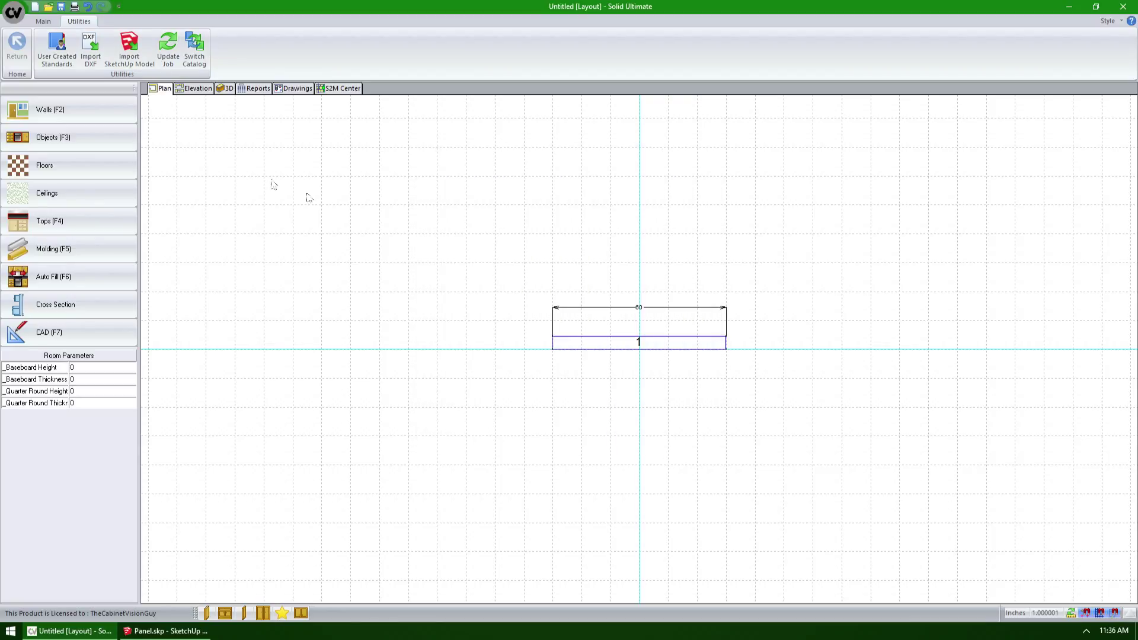
Place the Panel object from Custom Cabinets below wall 1 and view its 3D assembly
click(93, 141)
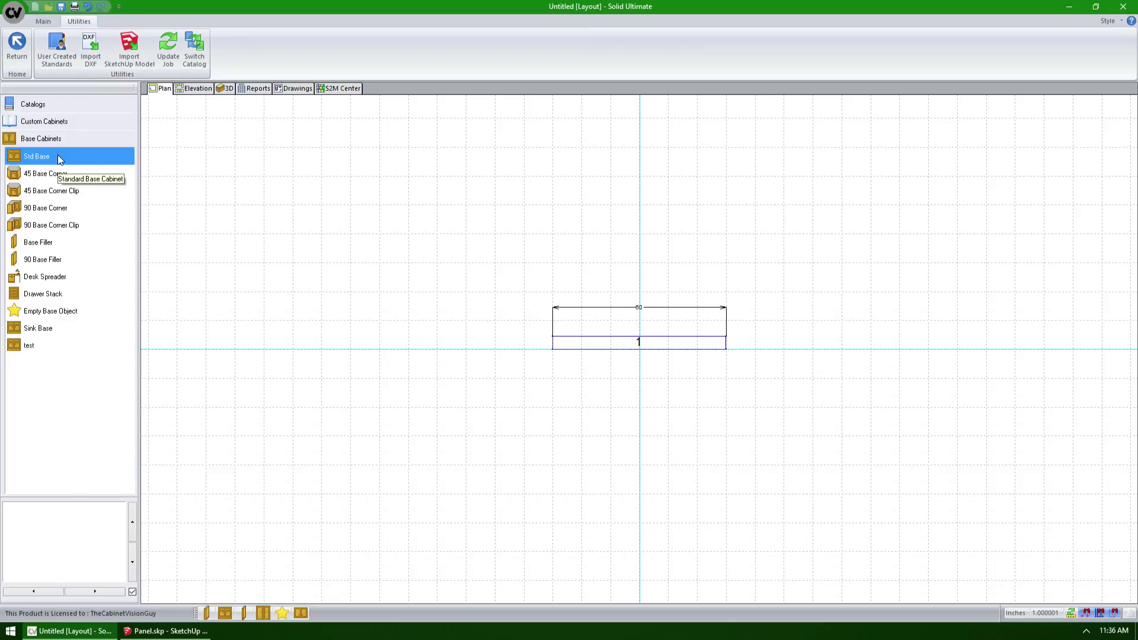
click(60, 121)
click(32, 207)
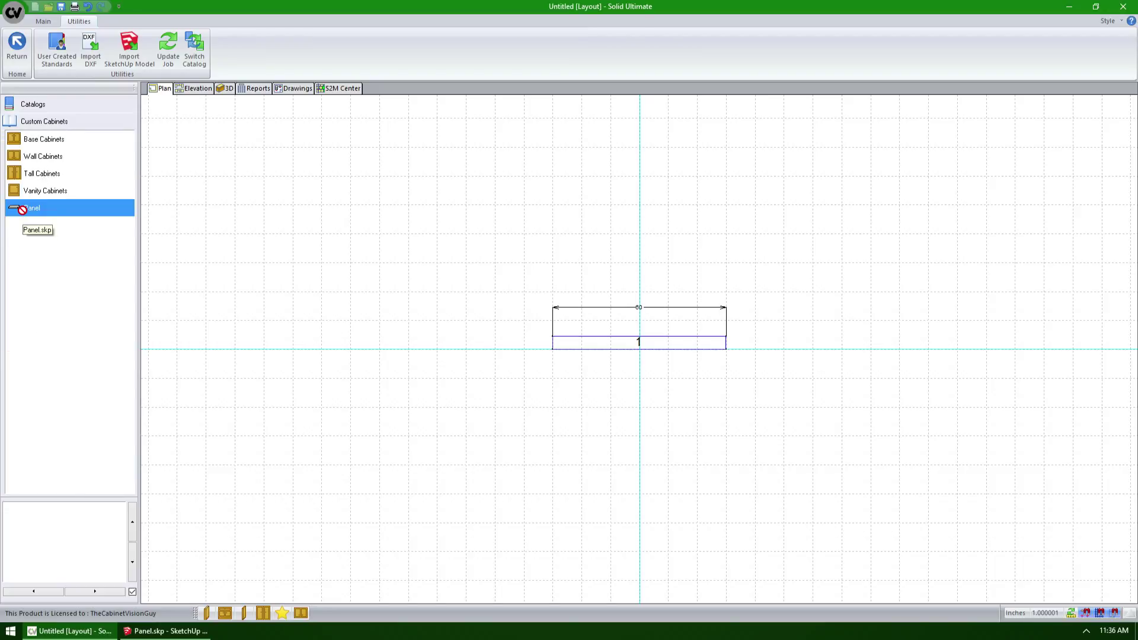
click(628, 410)
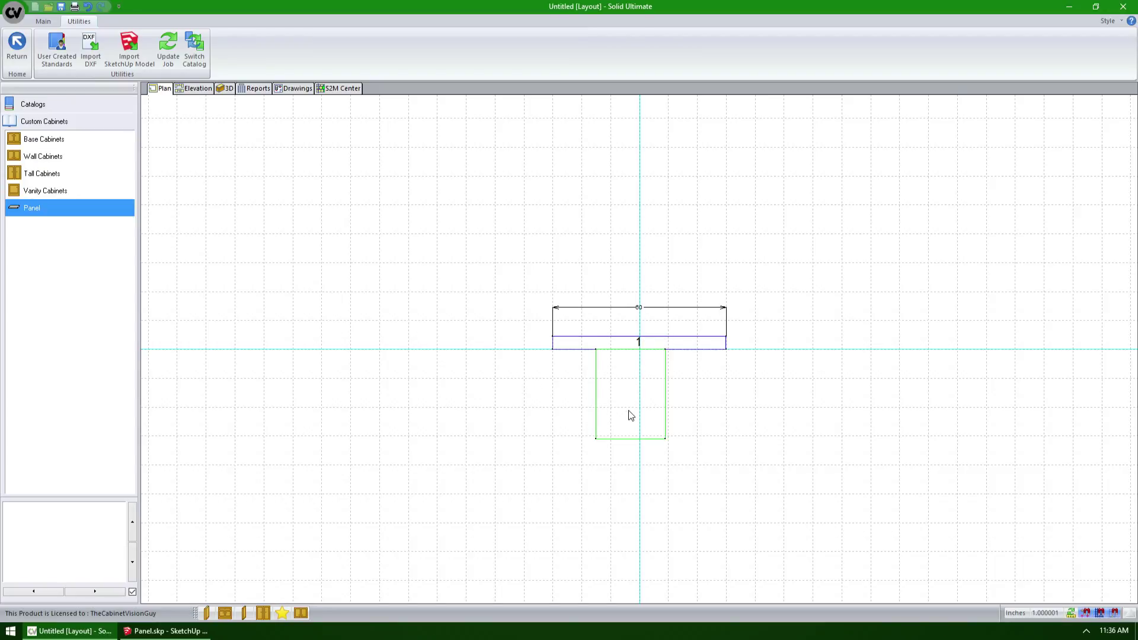
double_click(629, 411)
mouse_move(667, 217)
mouse_down()
mouse_move(717, 332)
mouse_move(405, 285)
mouse_up()
Render the panel assembly in PhotoVision's Full Architectural mode to show the wood grain
click(86, 21)
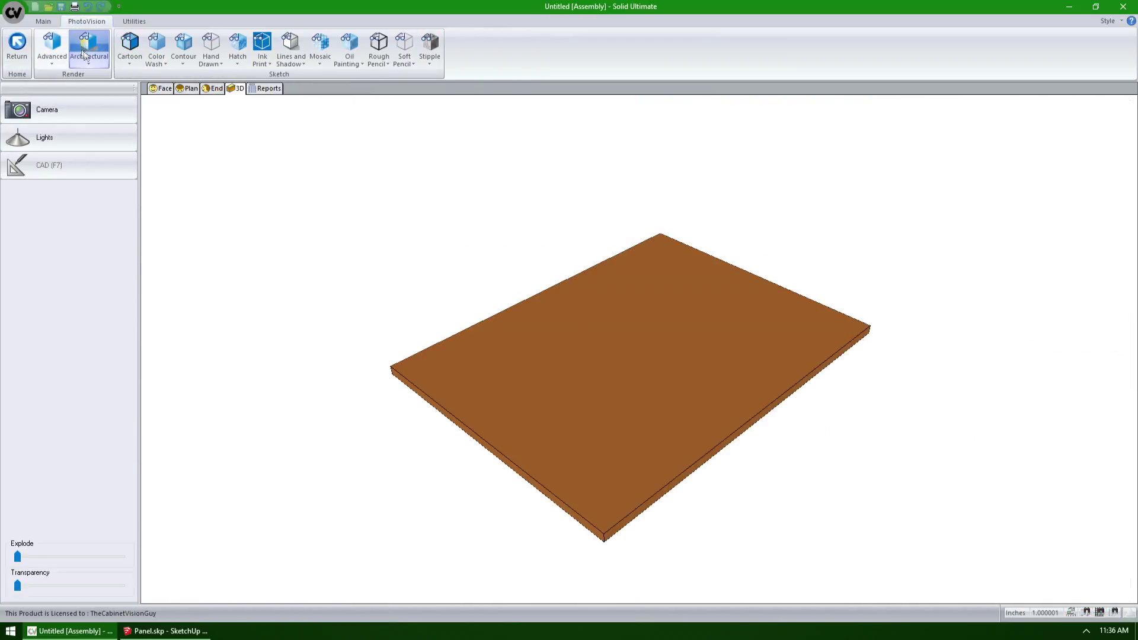
click(89, 50)
click(105, 112)
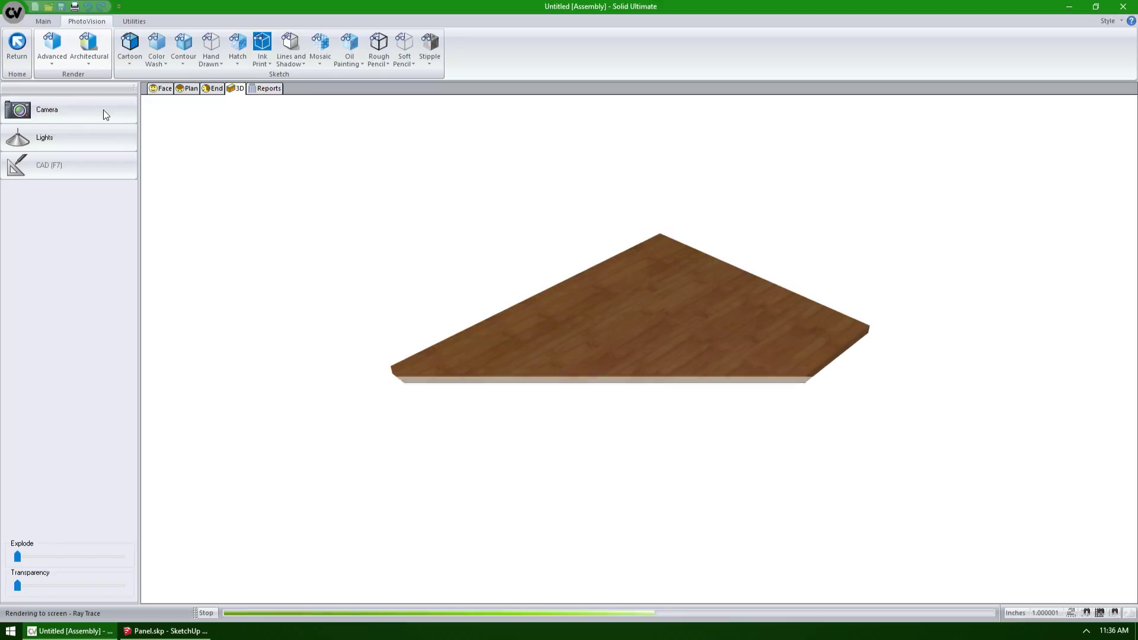